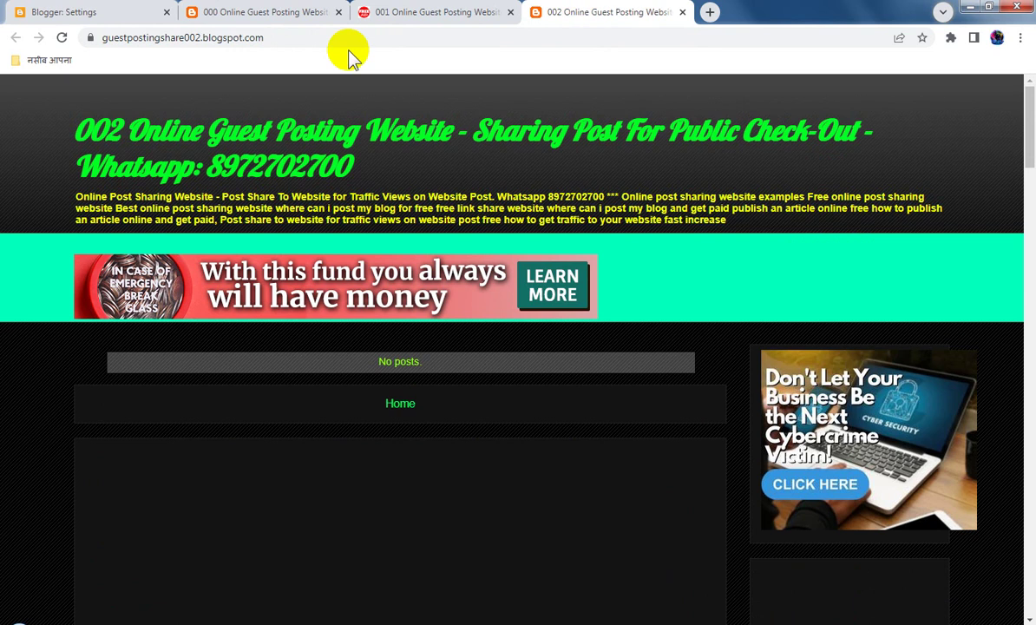
# Switch to the 001 Online Guest Posting Website blog in Blogger and open its list of posts
pyautogui.click(94, 13)
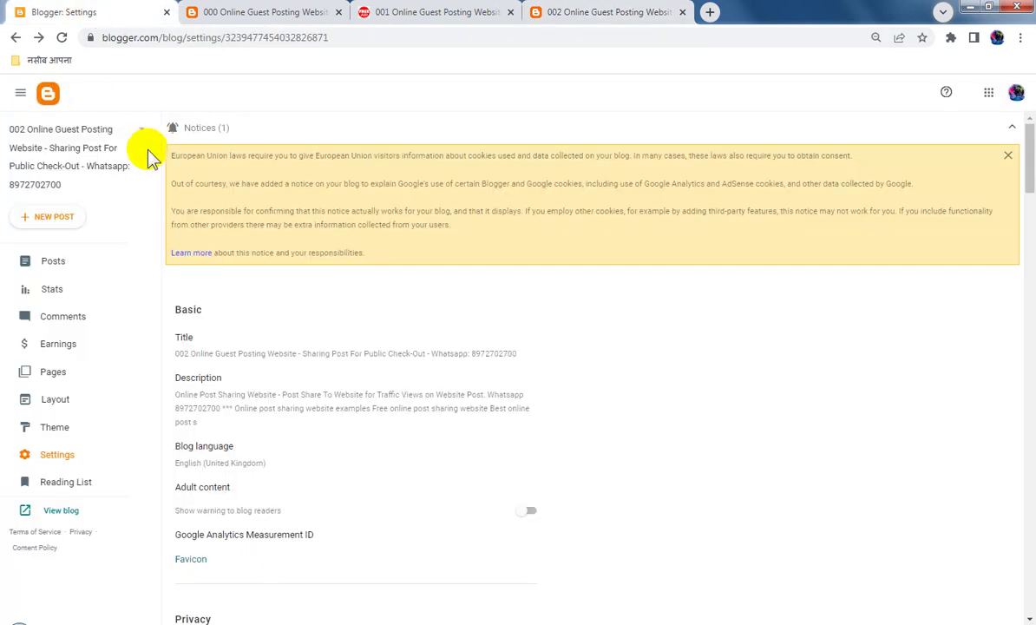
pyautogui.click(121, 132)
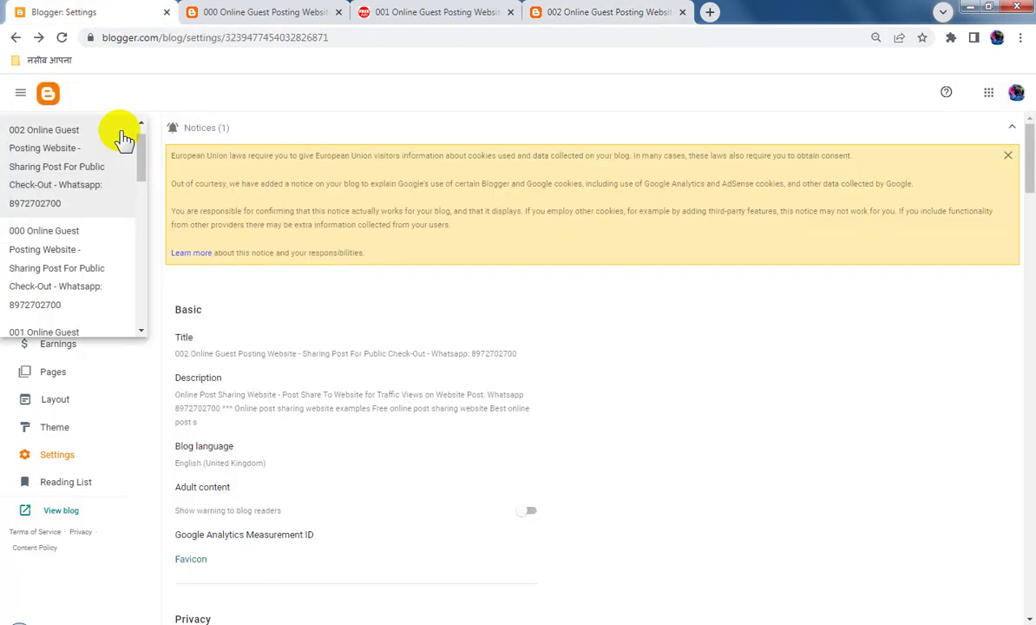
pyautogui.scroll(-2, 83, 272)
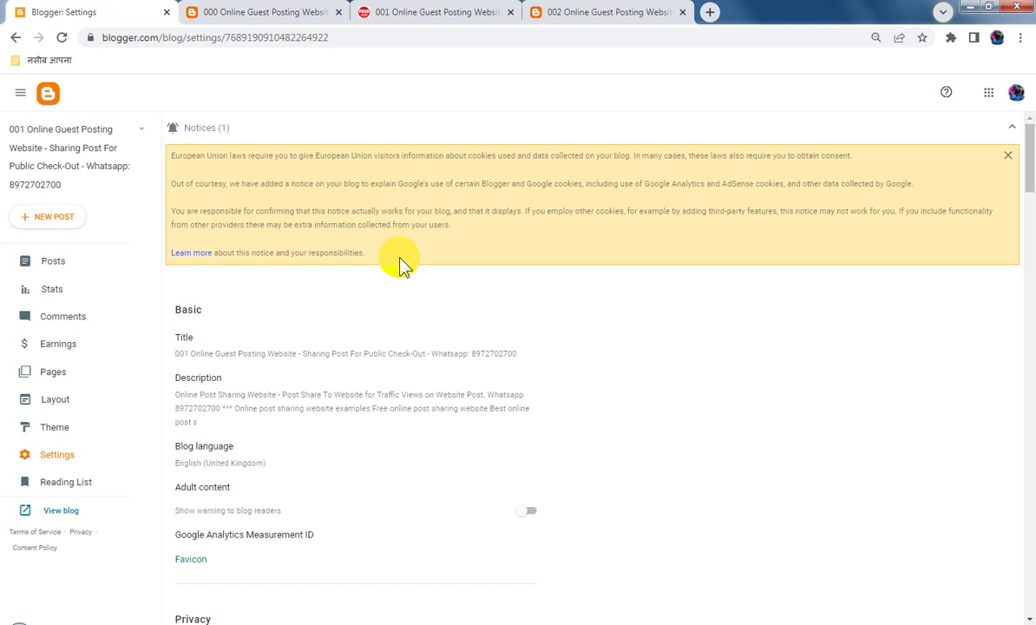
pyautogui.click(39, 261)
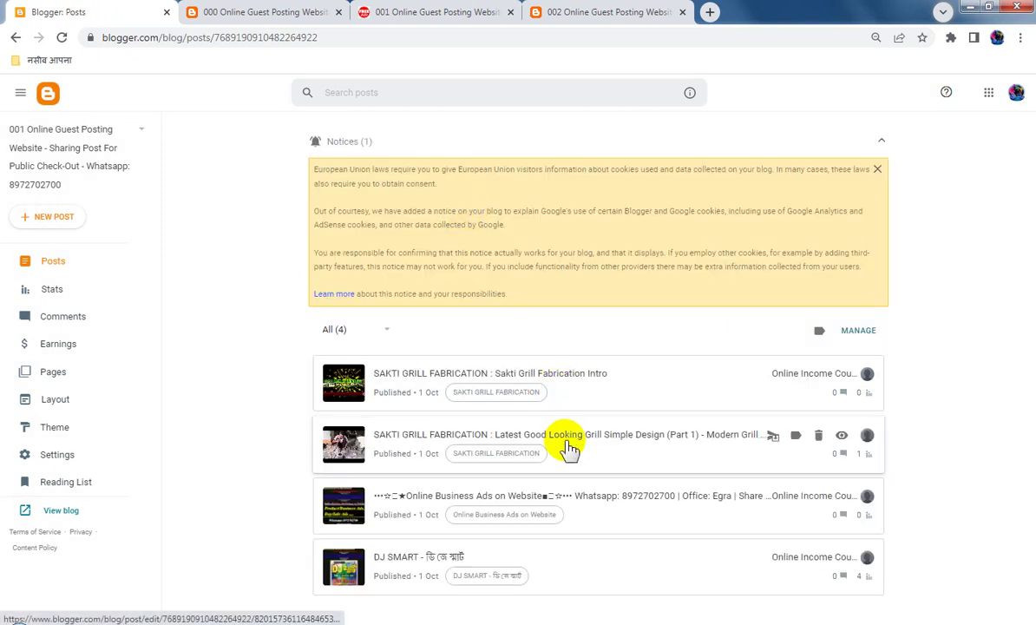
# Open the SAKTI GRILL FABRICATION "Latest Good Looking Grill Simple Design (Part 1)" post for editing in HTML view
pyautogui.click(576, 438)
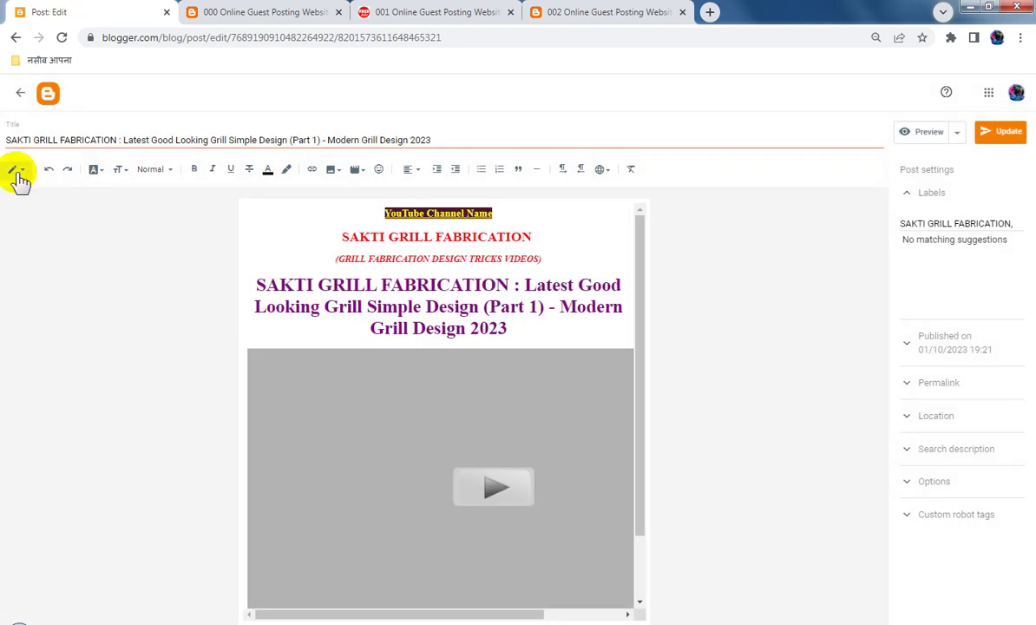
pyautogui.click(18, 174)
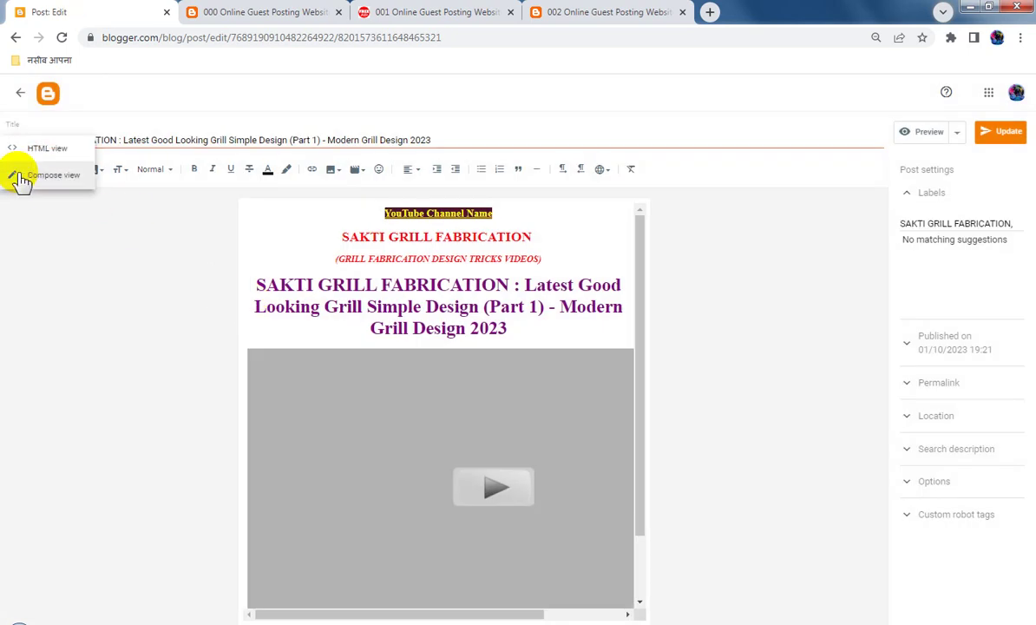
pyautogui.click(40, 154)
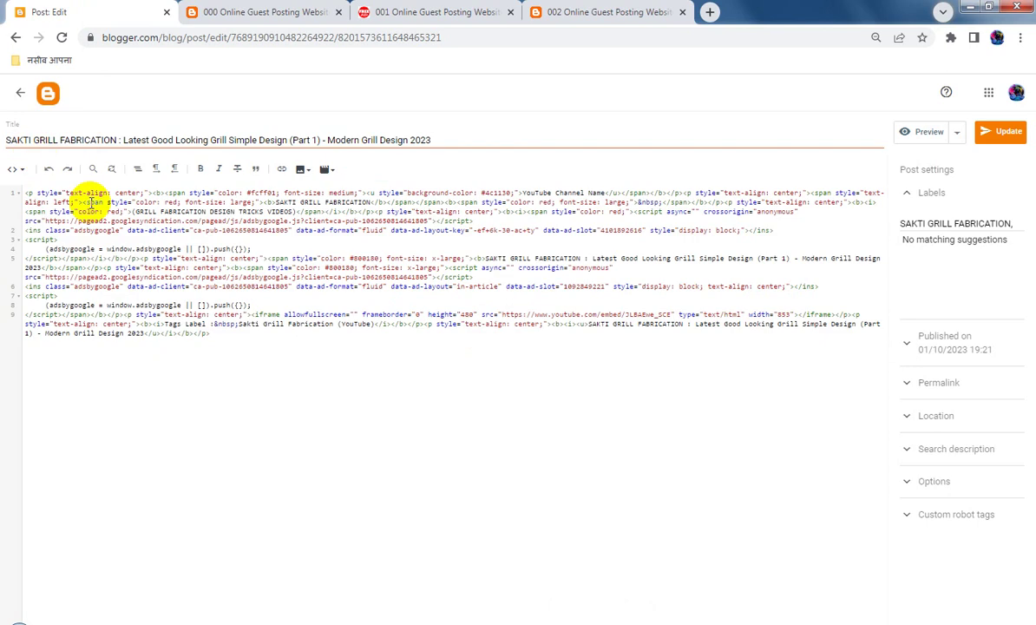
pyautogui.hotkey('ctrl', 'a')
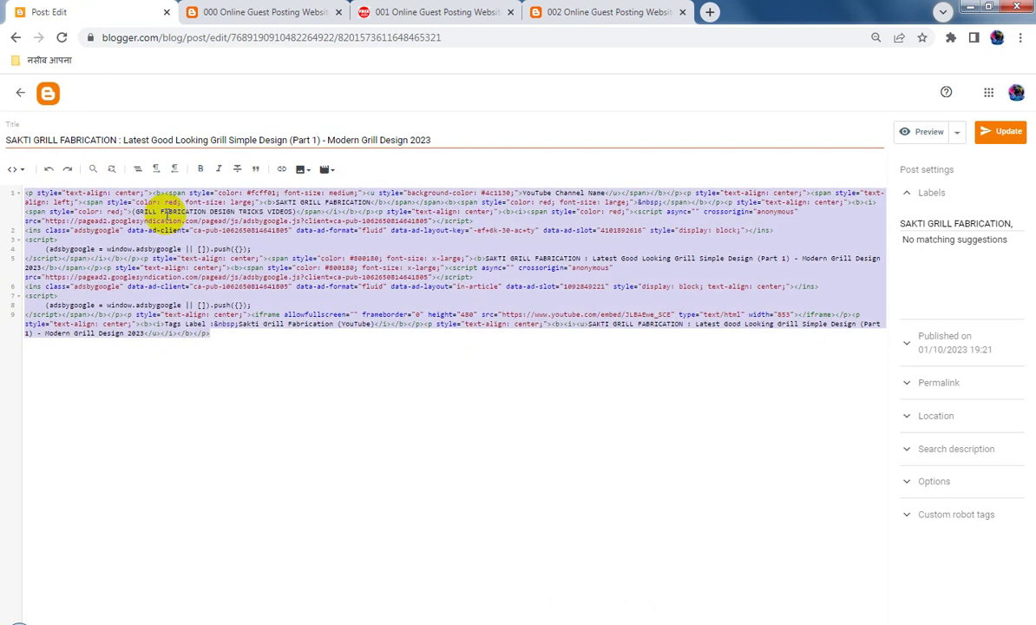
pyautogui.rightClick(170, 216)
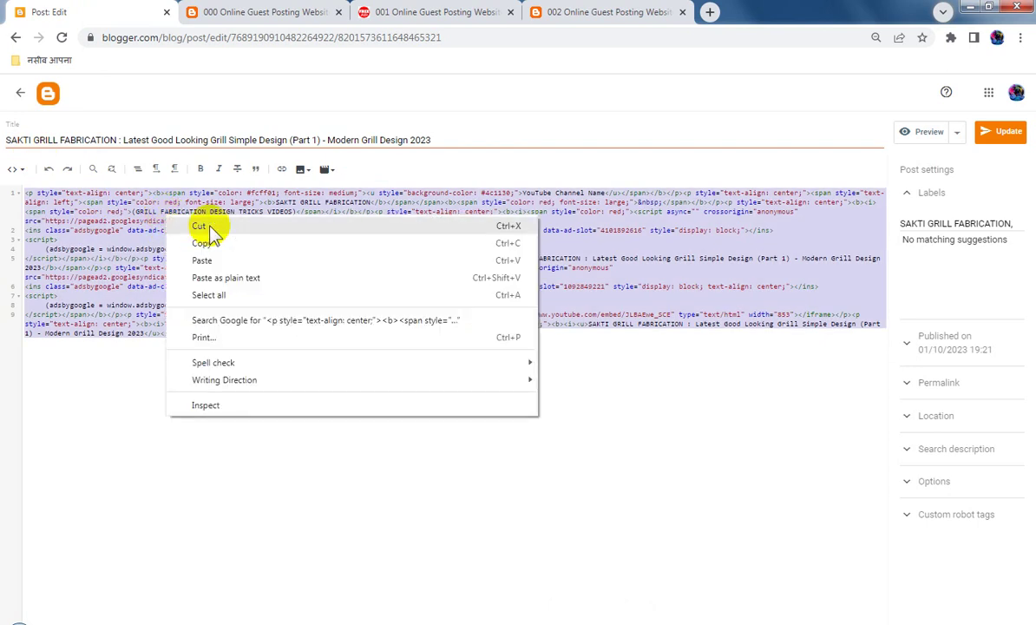
pyautogui.click(209, 226)
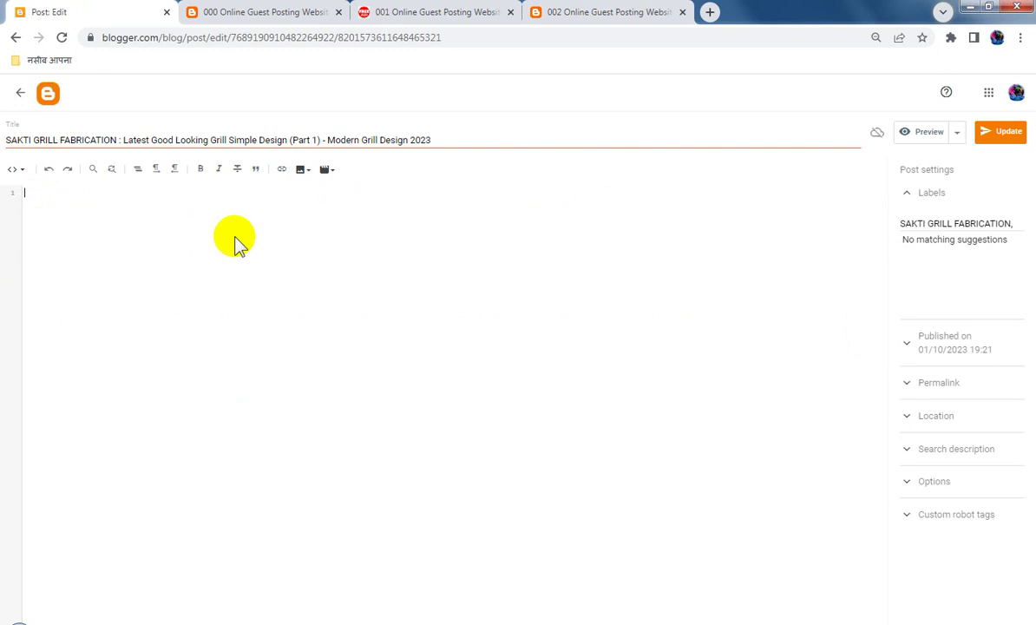
pyautogui.click(20, 92)
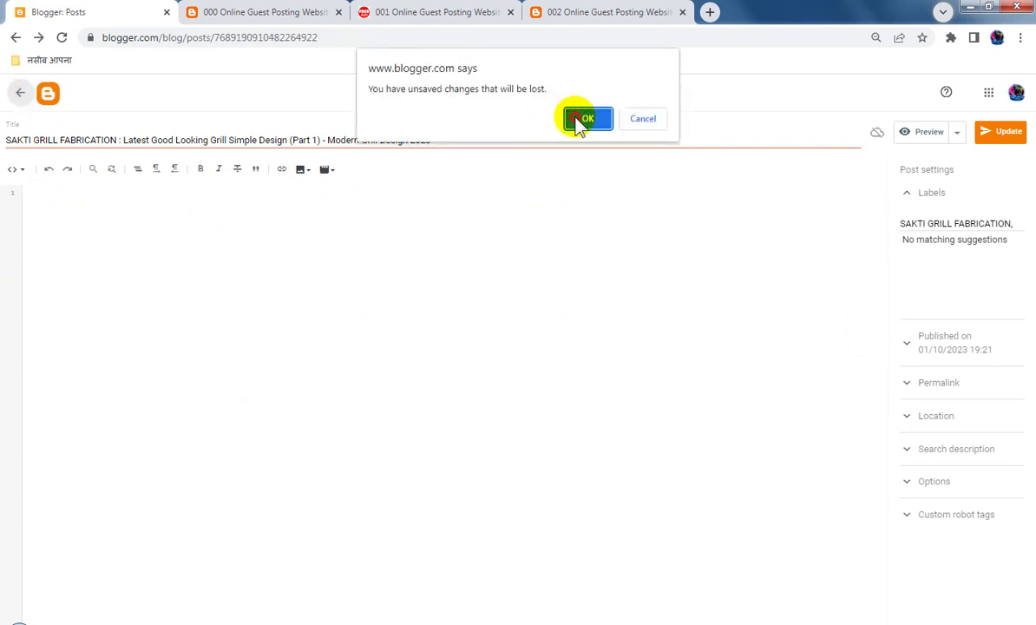
pyautogui.click(584, 120)
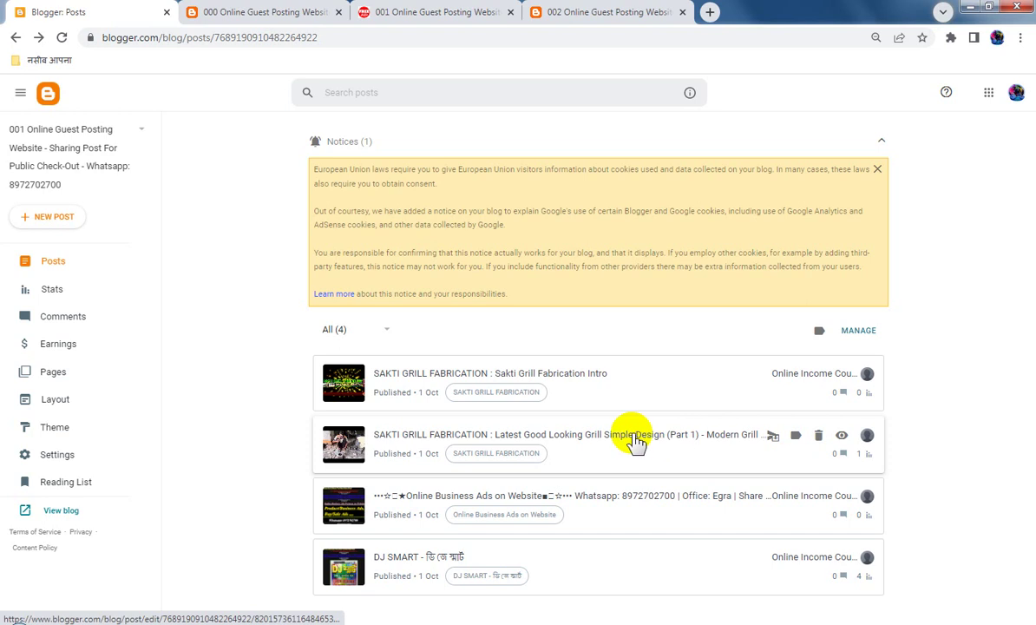
# Reopen the "Latest Good Looking Grill Simple Design (Part 1)" post, cut all its HTML code, and update the emptied post
pyautogui.click(579, 432)
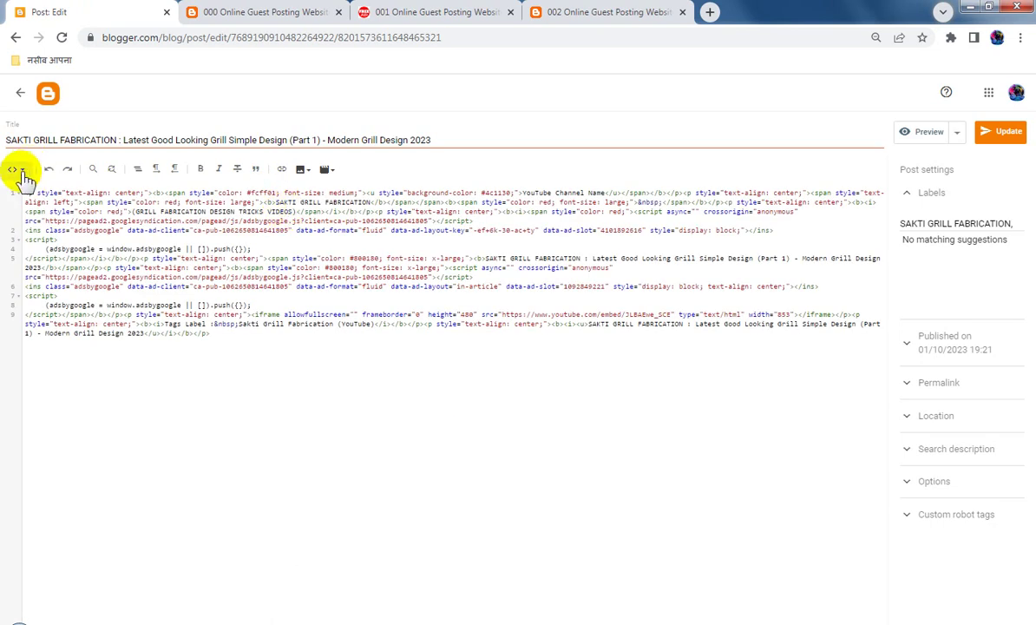
pyautogui.hotkey('ctrl', 'a')
pyautogui.rightClick(204, 215)
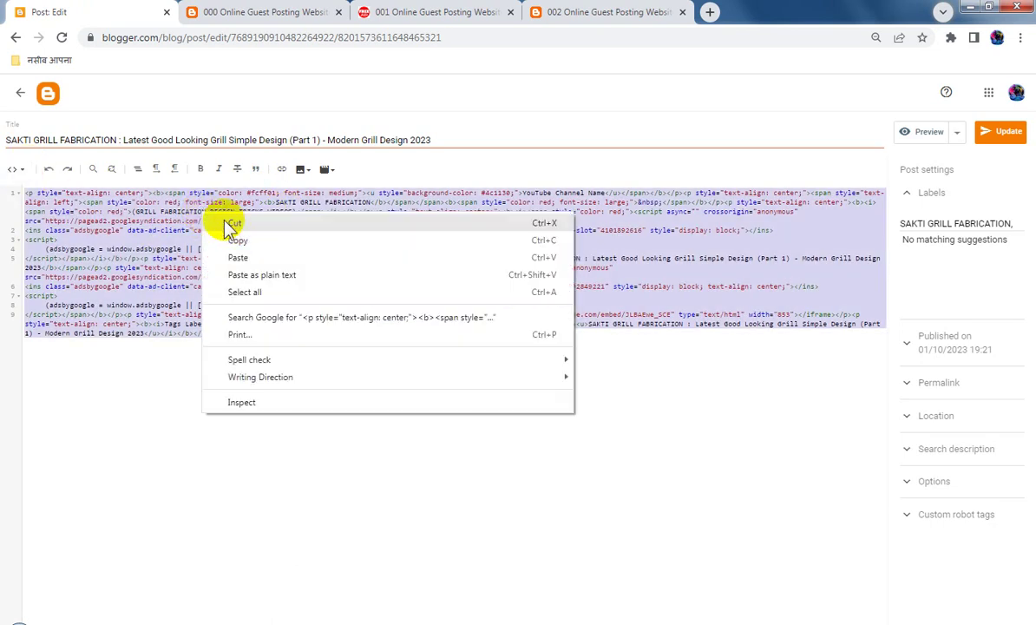
pyautogui.click(234, 224)
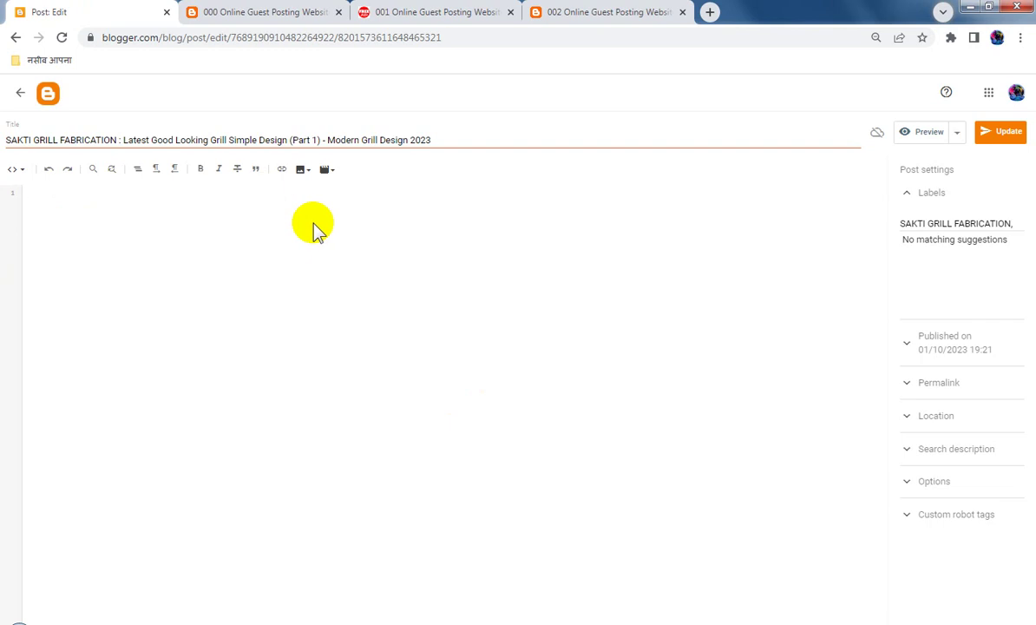
pyautogui.click(988, 135)
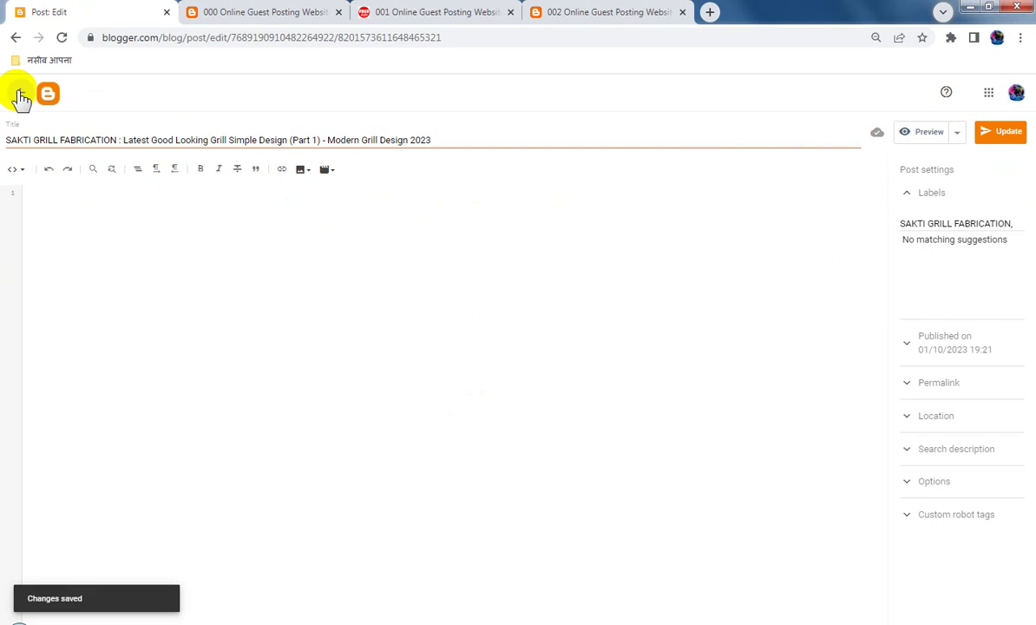
pyautogui.click(20, 94)
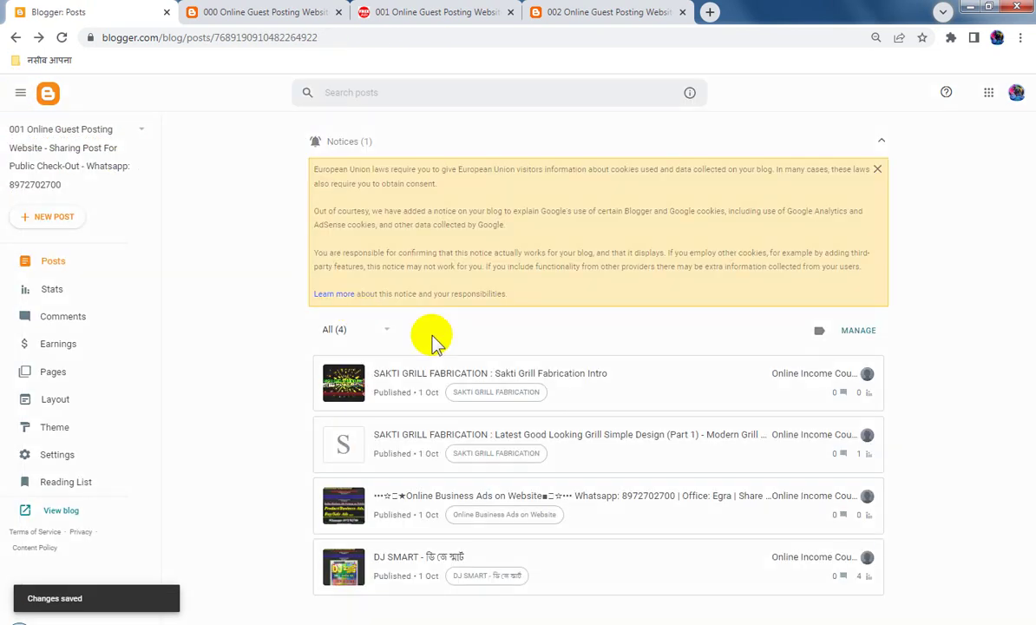
# Move the emptied "Latest Good Looking Grill Simple Design (Part 1)" post to the bin
pyautogui.moveTo(837, 432)
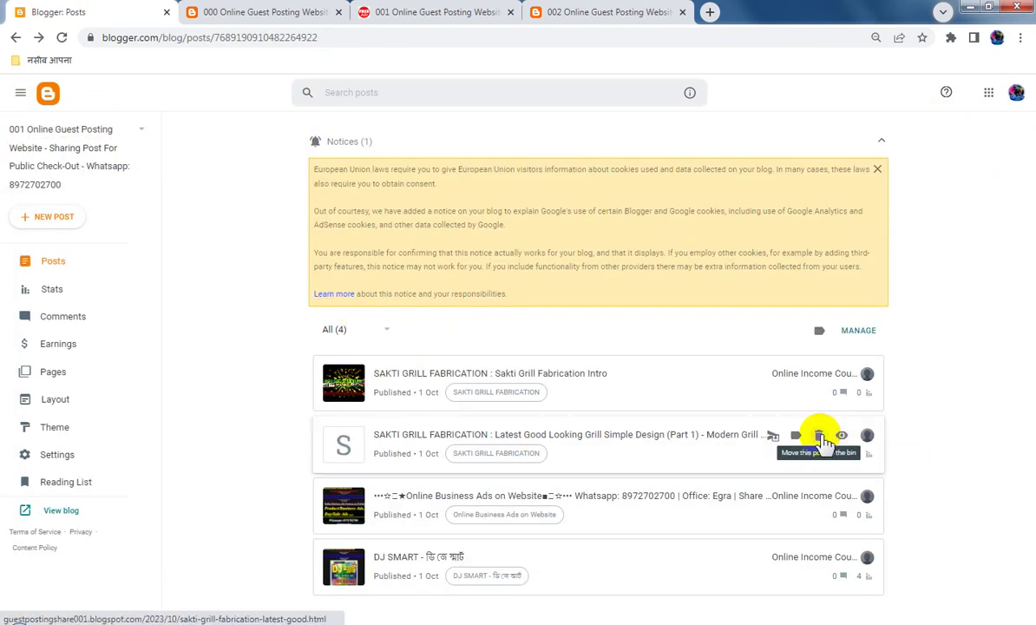
pyautogui.click(820, 435)
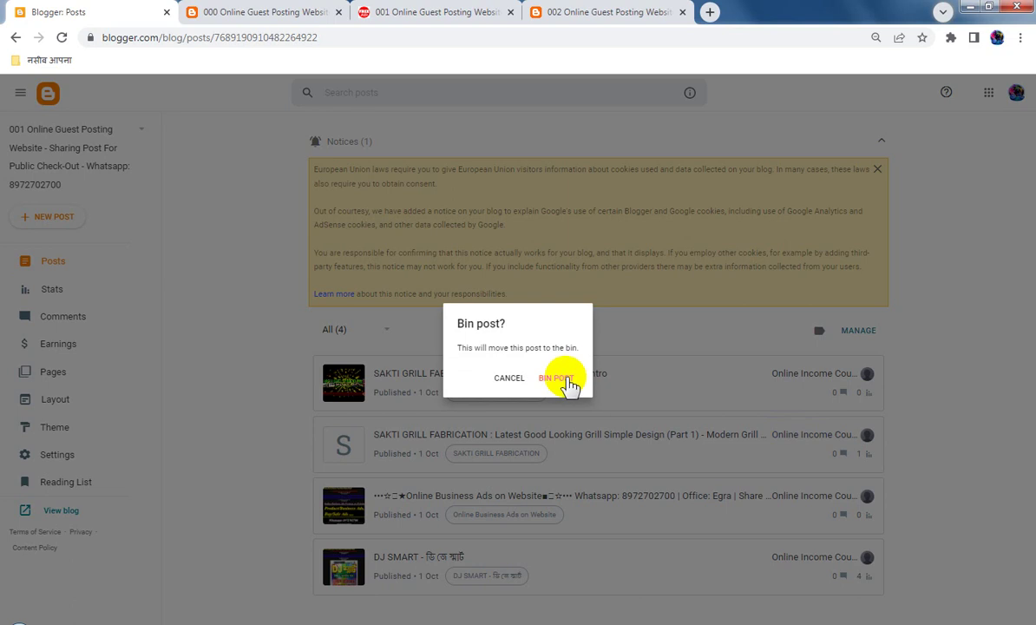
pyautogui.click(560, 380)
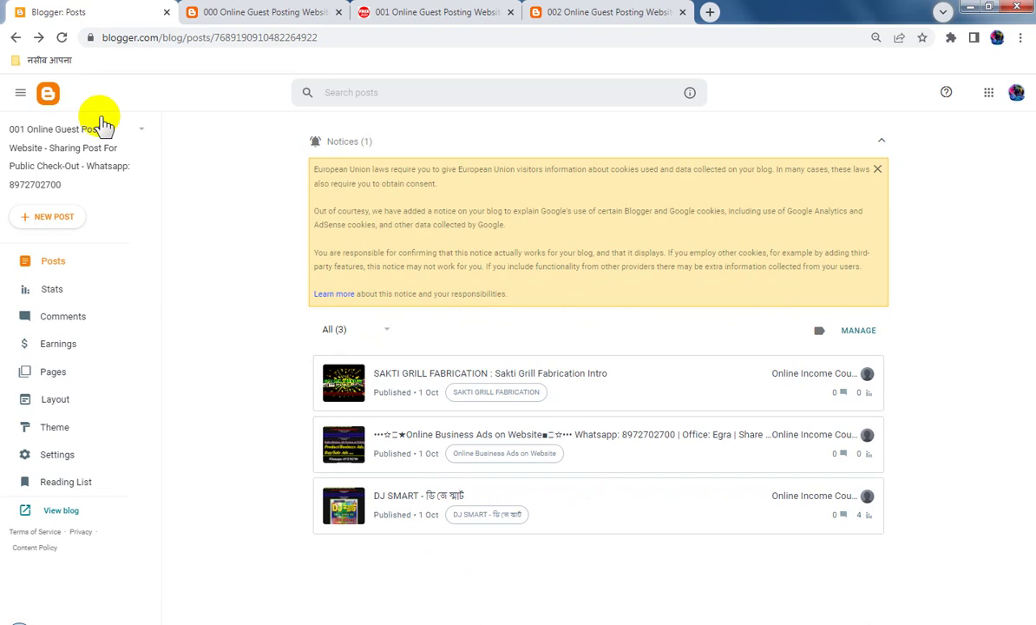
# Switch to the 002 Online Guest Posting Website blog and create a new post
pyautogui.click(109, 135)
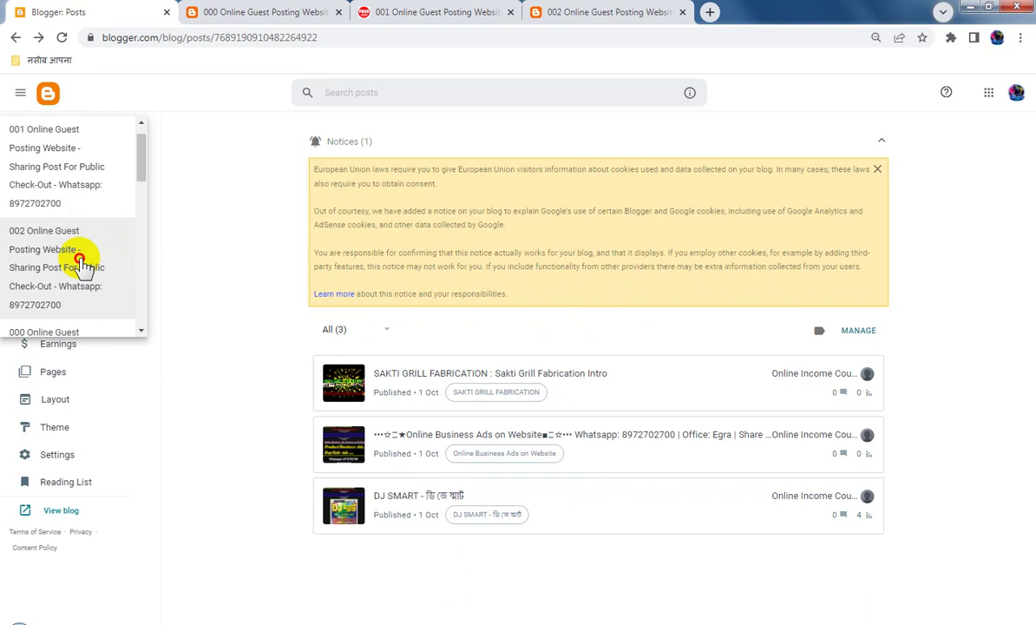
pyautogui.click(79, 260)
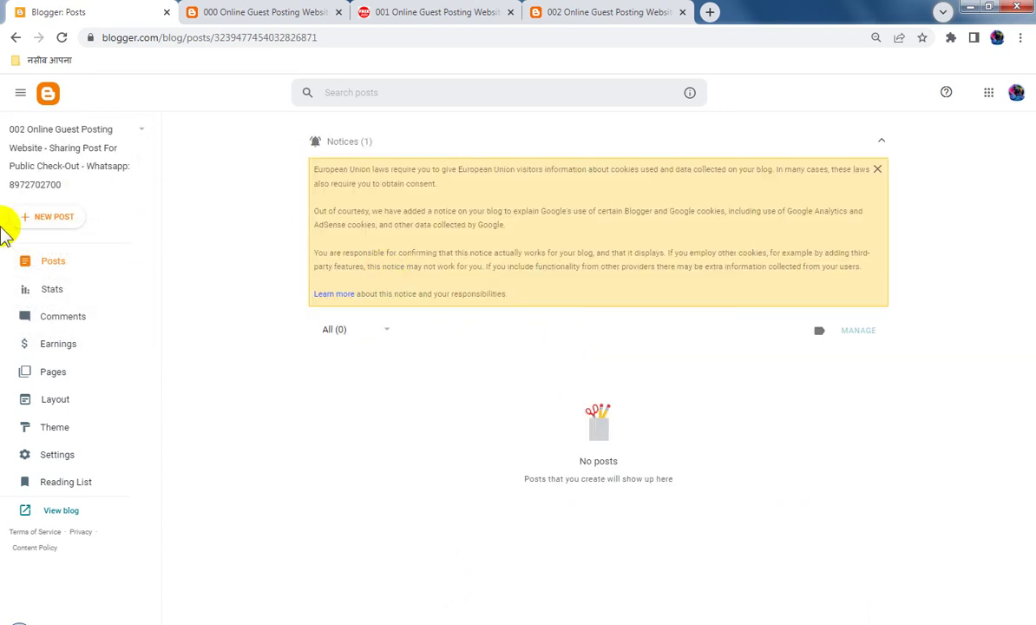
pyautogui.click(52, 217)
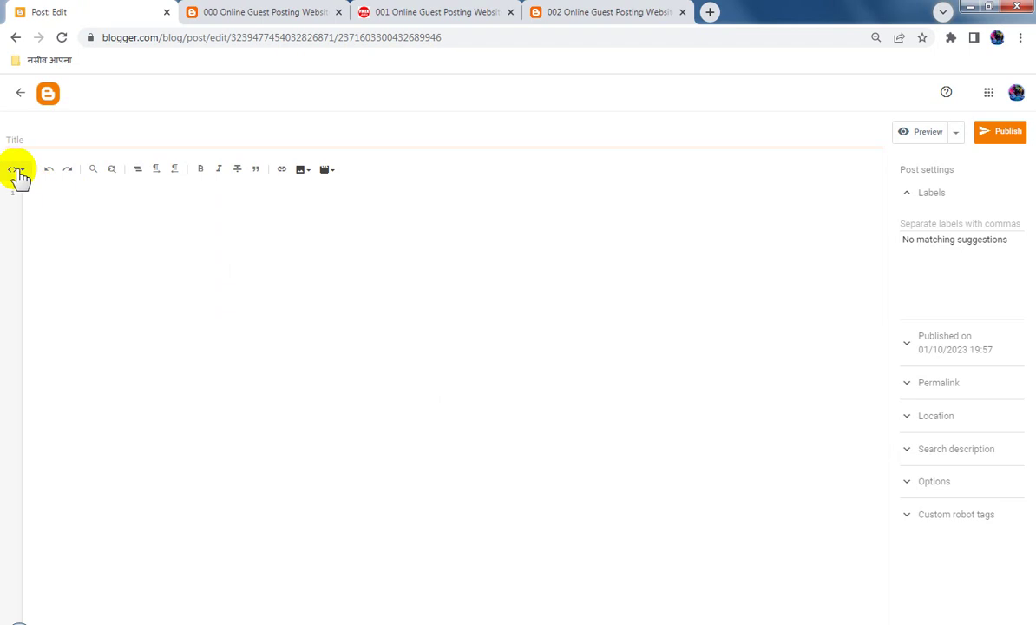
# Paste the cut HTML code into the new post's body in HTML view
pyautogui.click(17, 170)
pyautogui.click(35, 203)
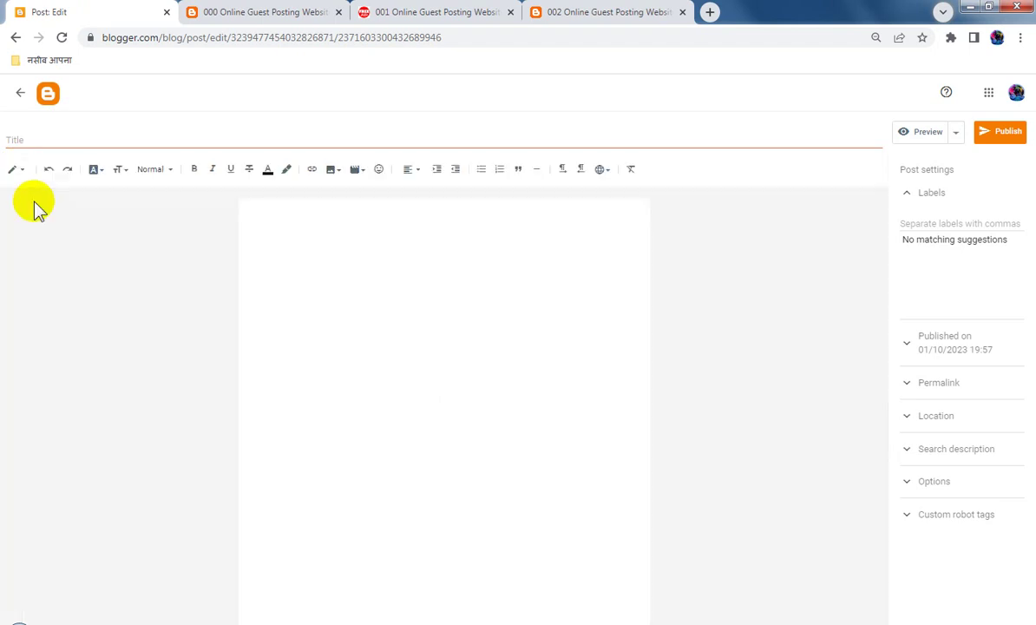
pyautogui.click(19, 172)
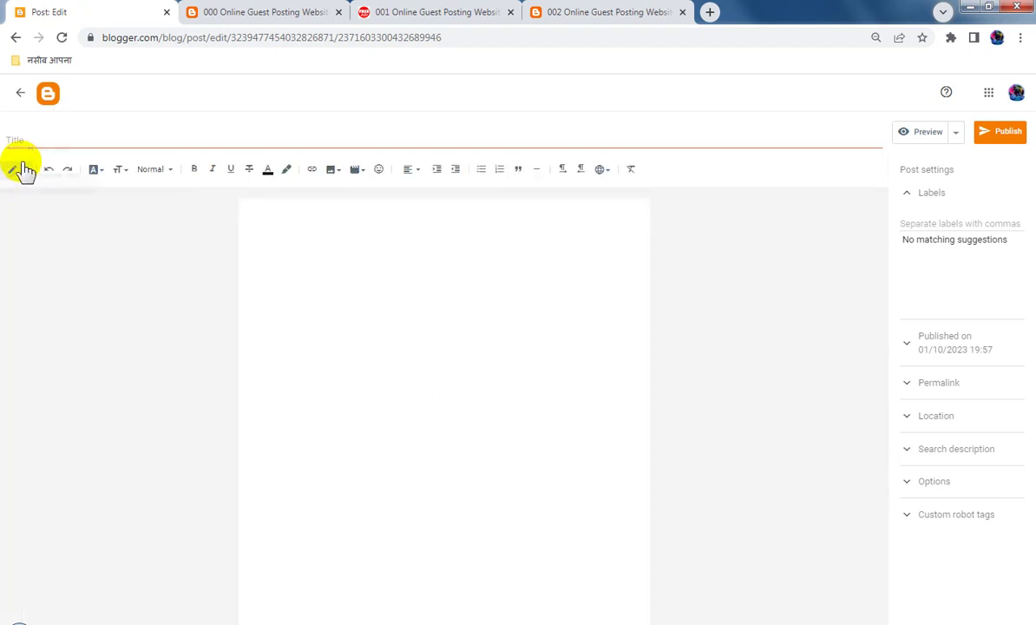
pyautogui.click(39, 146)
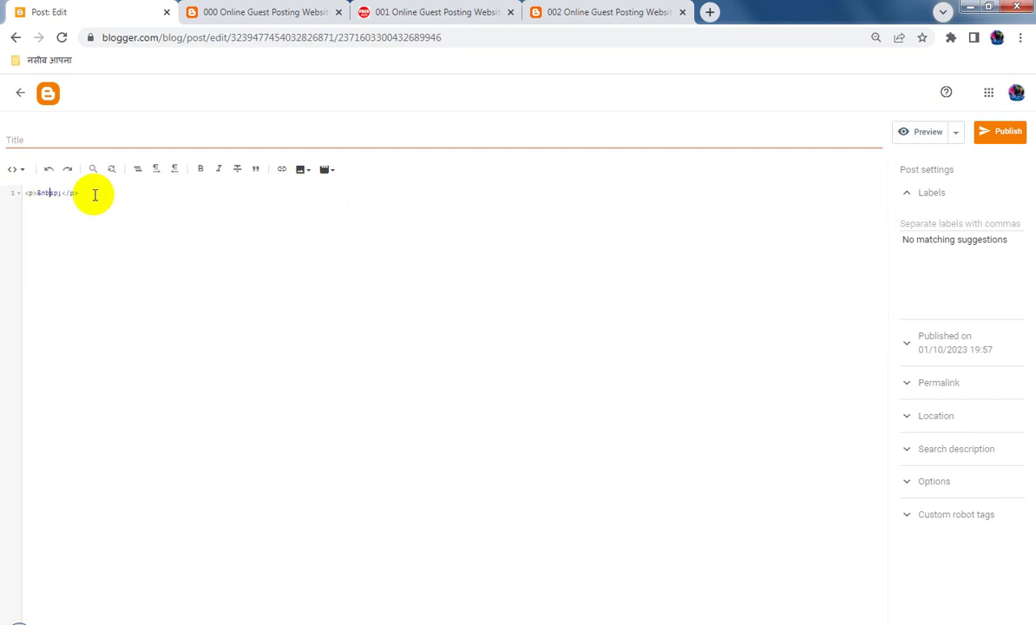
pyautogui.hotkey('ctrl', 'v')
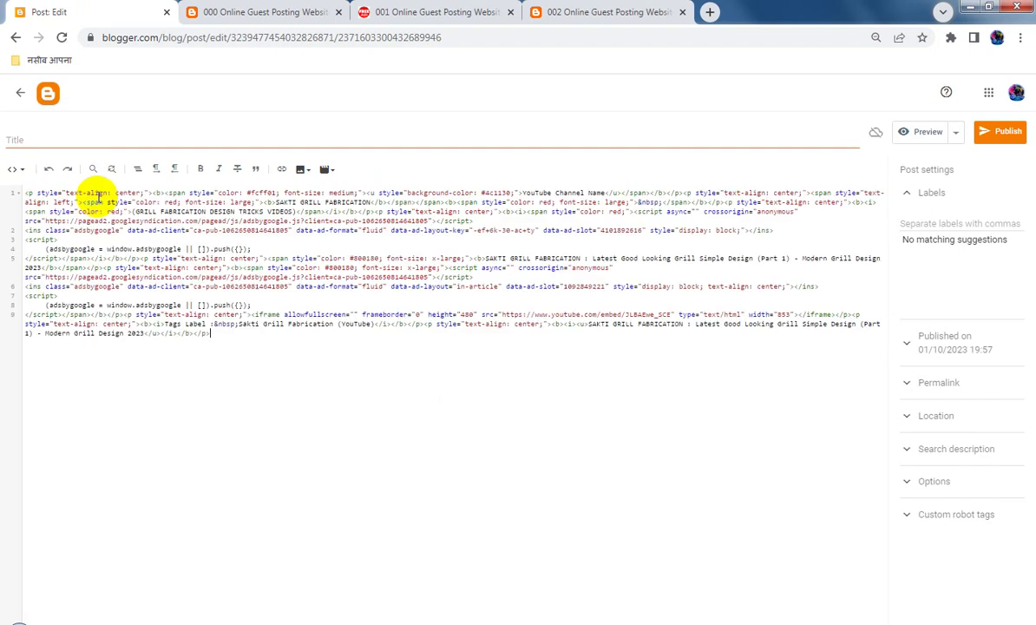
# In Compose view, copy the purple heading "SAKTI GRILL FABRICATION : Latest Good Looking Grill Simple Design (Part 1) - Modern Grill Design 2023" into the post title
pyautogui.click(17, 174)
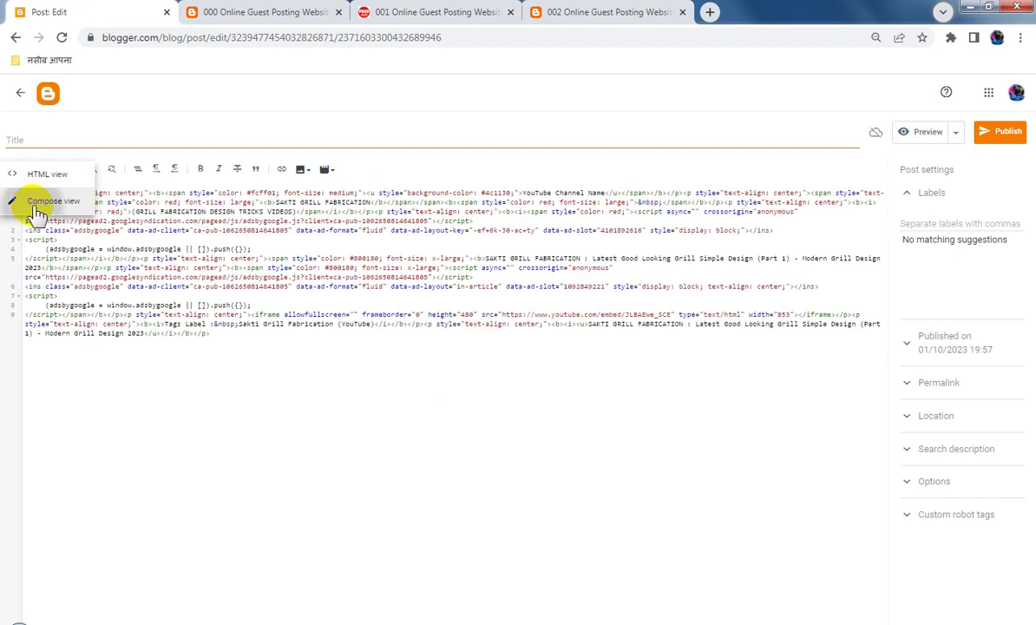
pyautogui.click(39, 203)
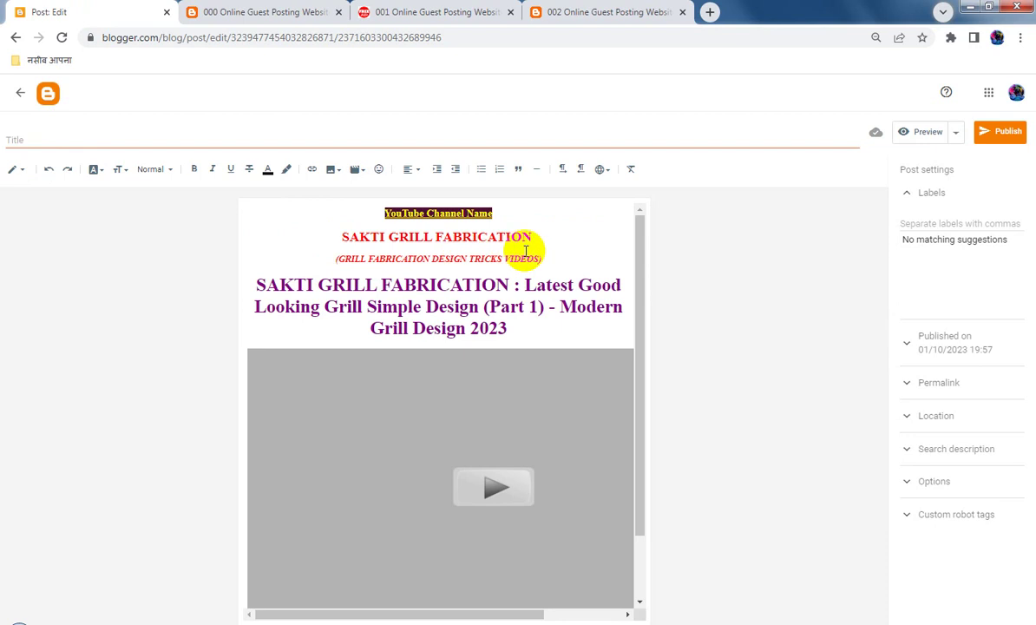
pyautogui.moveTo(514, 328); pyautogui.dragTo(251, 292)
pyautogui.hotkey('ctrl', 'c')
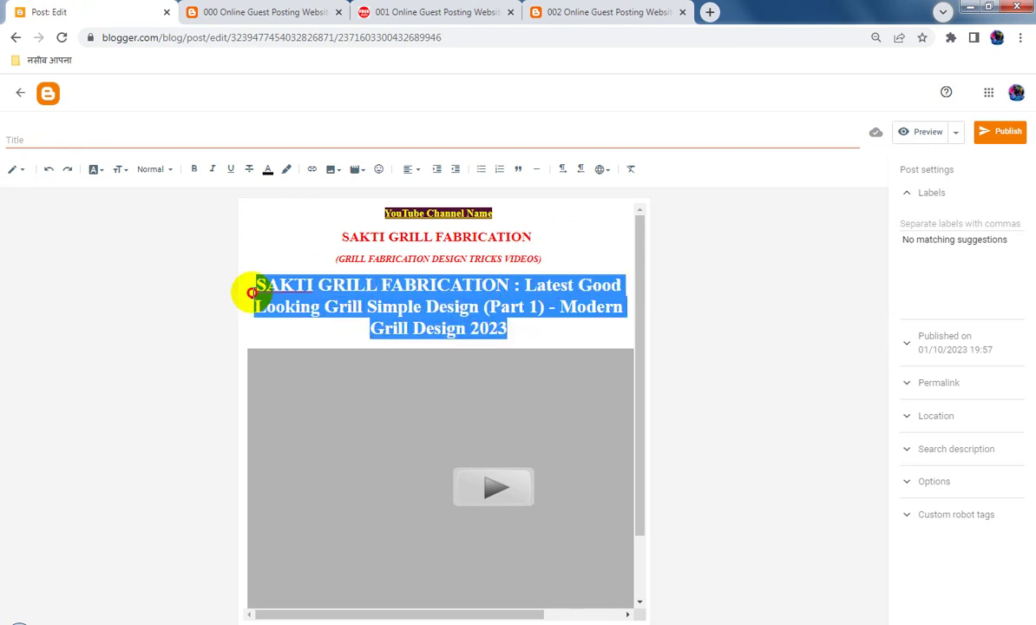
pyautogui.click(262, 137)
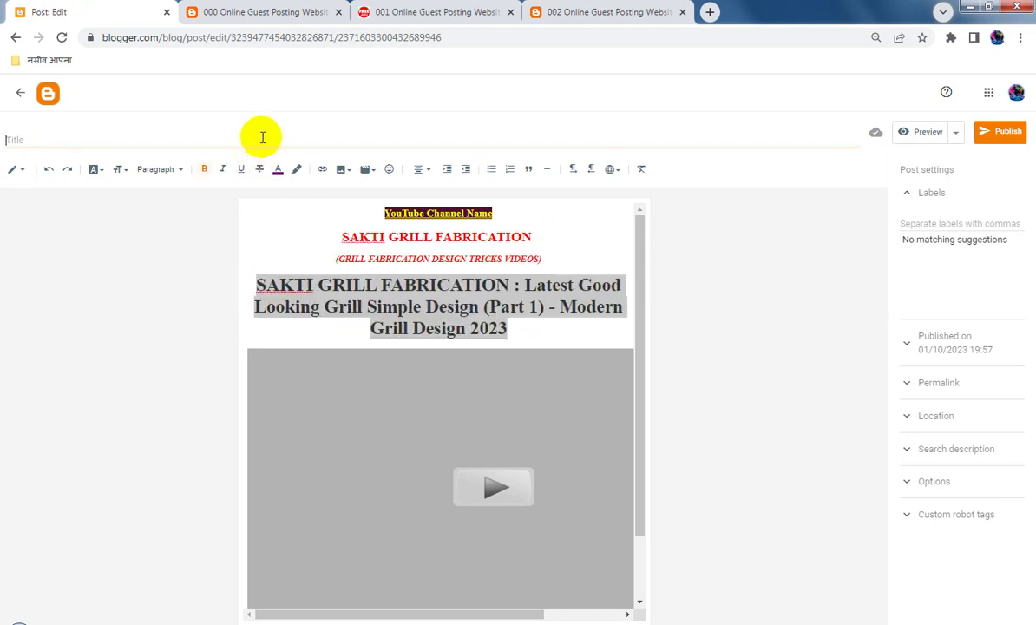
pyautogui.hotkey('ctrl', 'v')
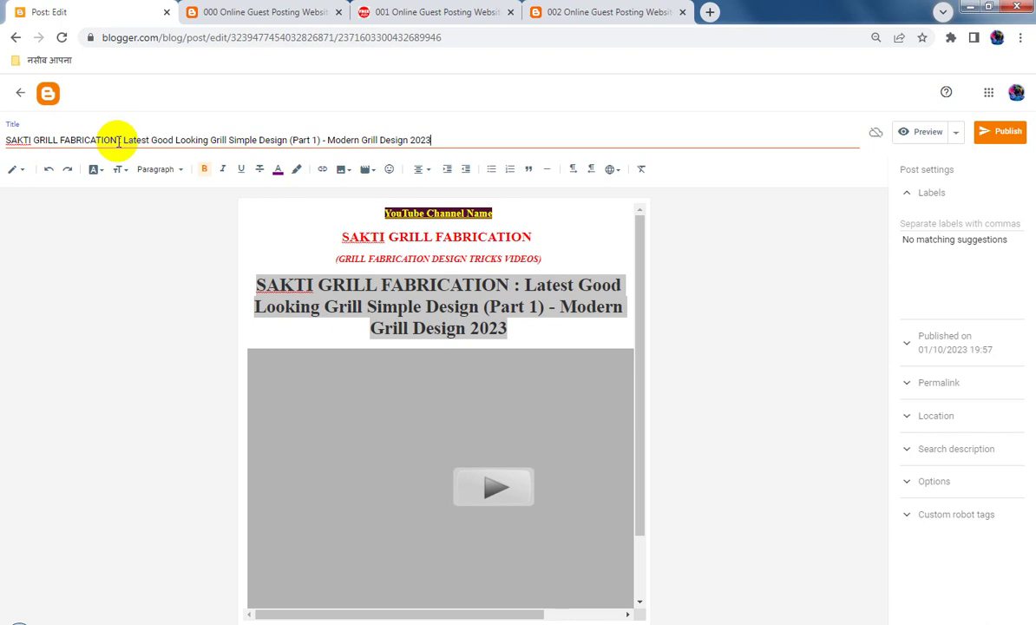
# Copy "SAKTI GRILL FABRICATION" from the title into the post's labels
pyautogui.moveTo(117, 141); pyautogui.dragTo(2, 143)
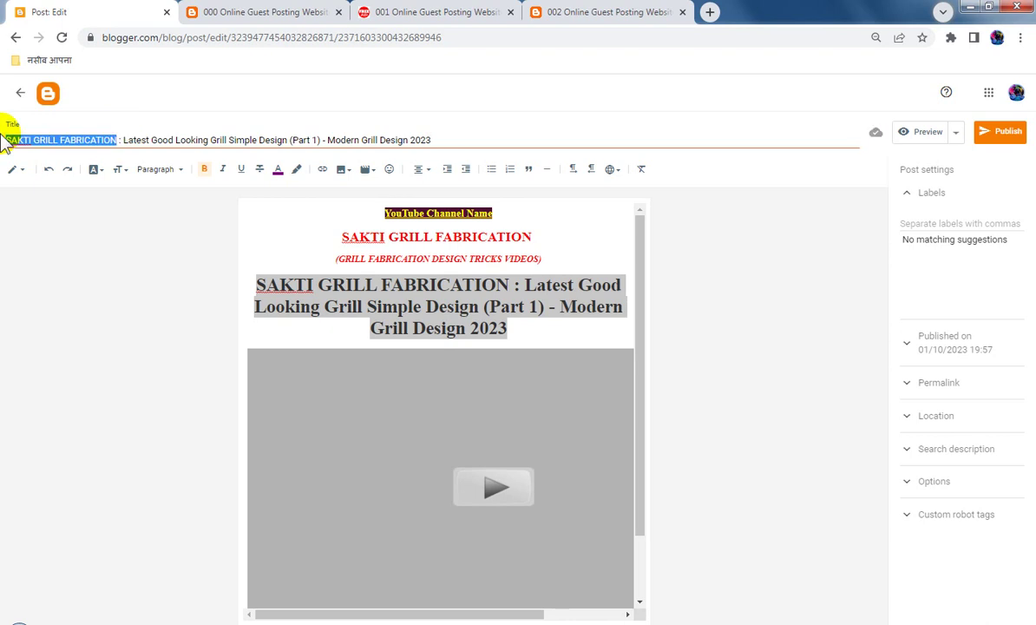
pyautogui.click(964, 225)
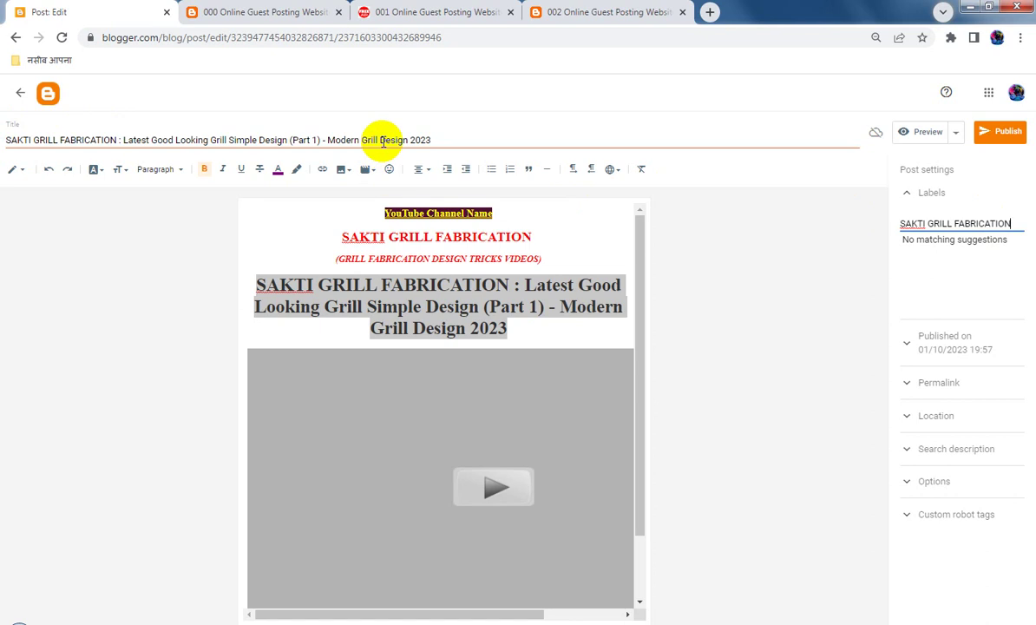
# Copy the full post title into the post's search description
pyautogui.tripleClick(382, 141)
pyautogui.rightClick(395, 144)
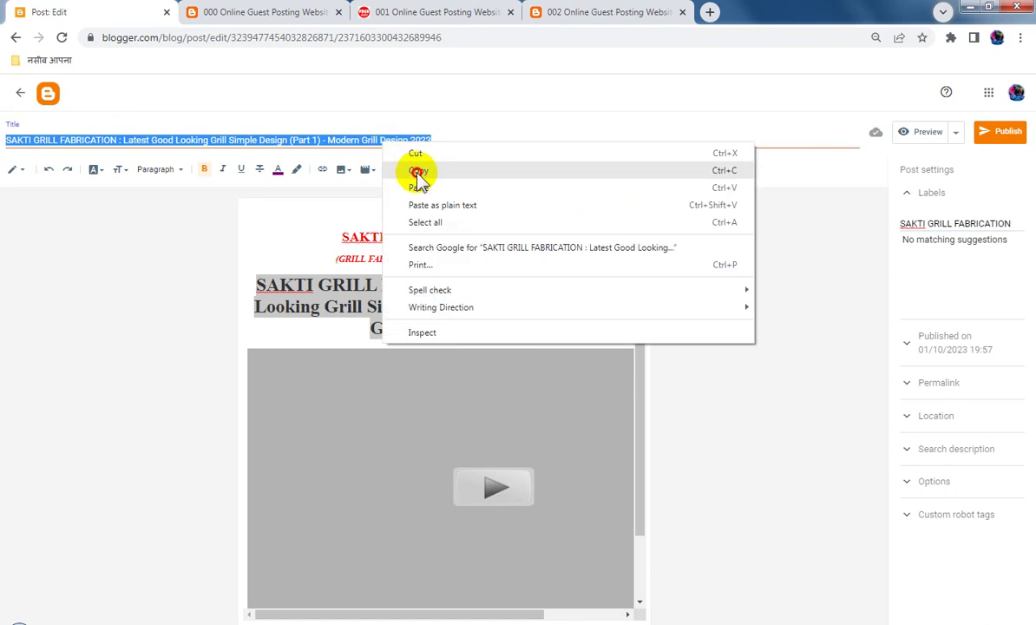
pyautogui.click(418, 171)
pyautogui.click(960, 427)
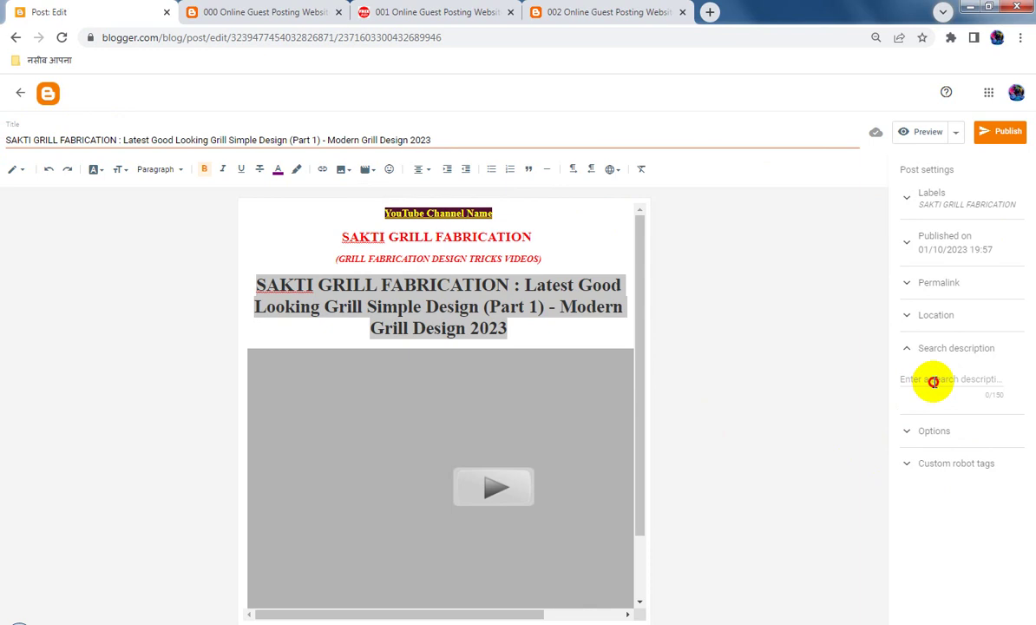
pyautogui.hotkey('ctrl', 'v')
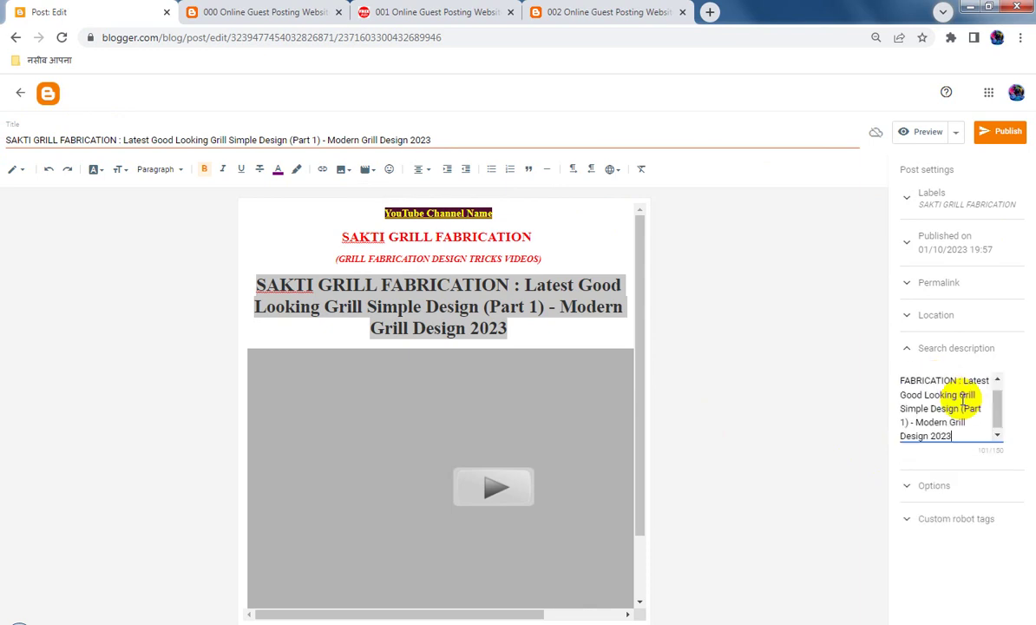
# Enable the custom robot tags "all" and "noodp" for the post and publish it
pyautogui.click(940, 488)
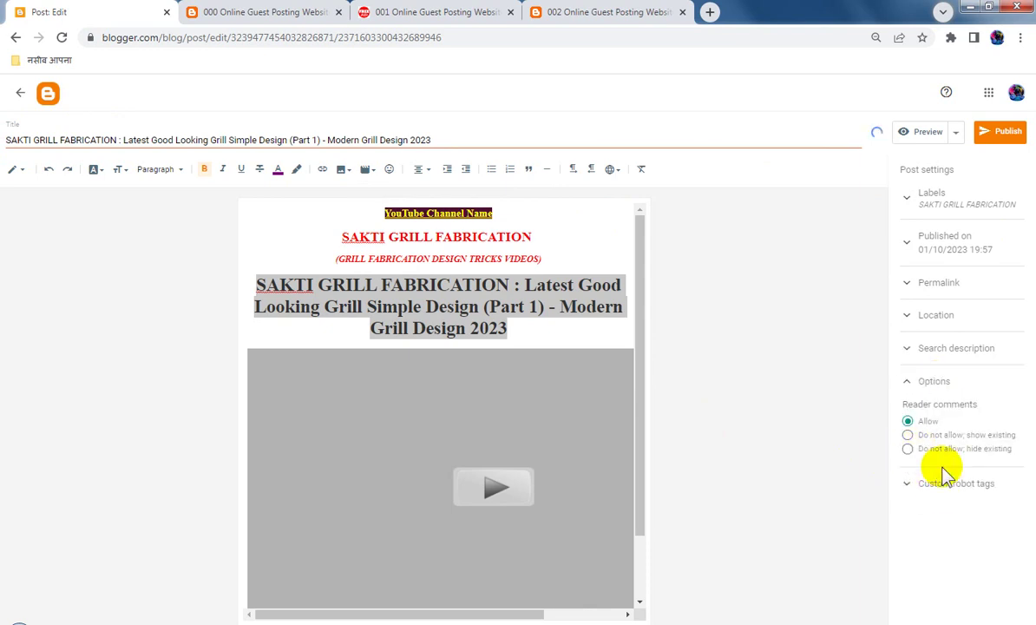
pyautogui.click(944, 451)
pyautogui.scroll(-2, 958, 496)
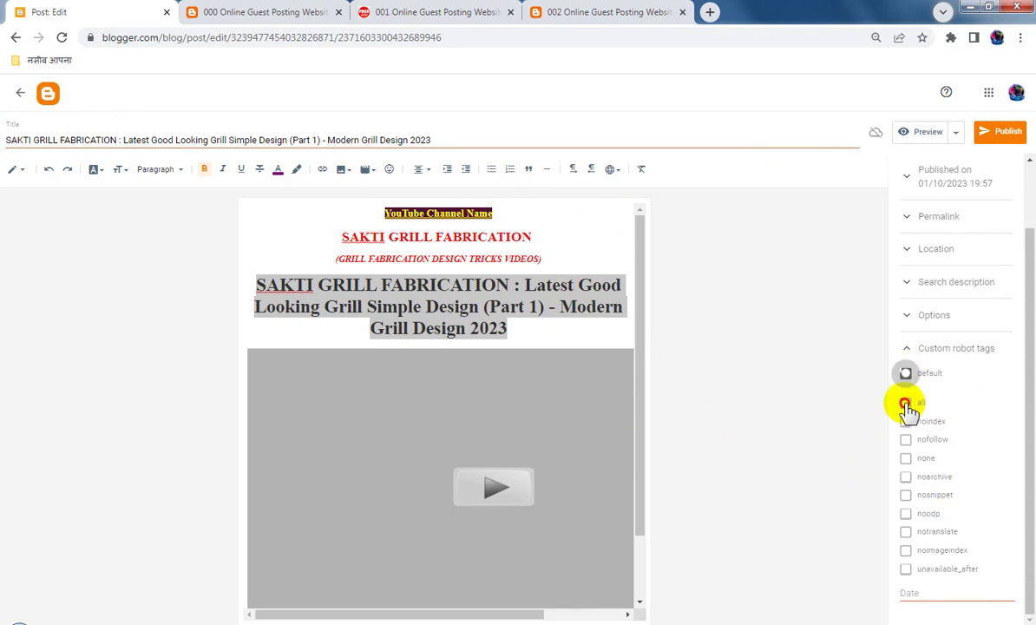
pyautogui.click(908, 404)
pyautogui.click(906, 515)
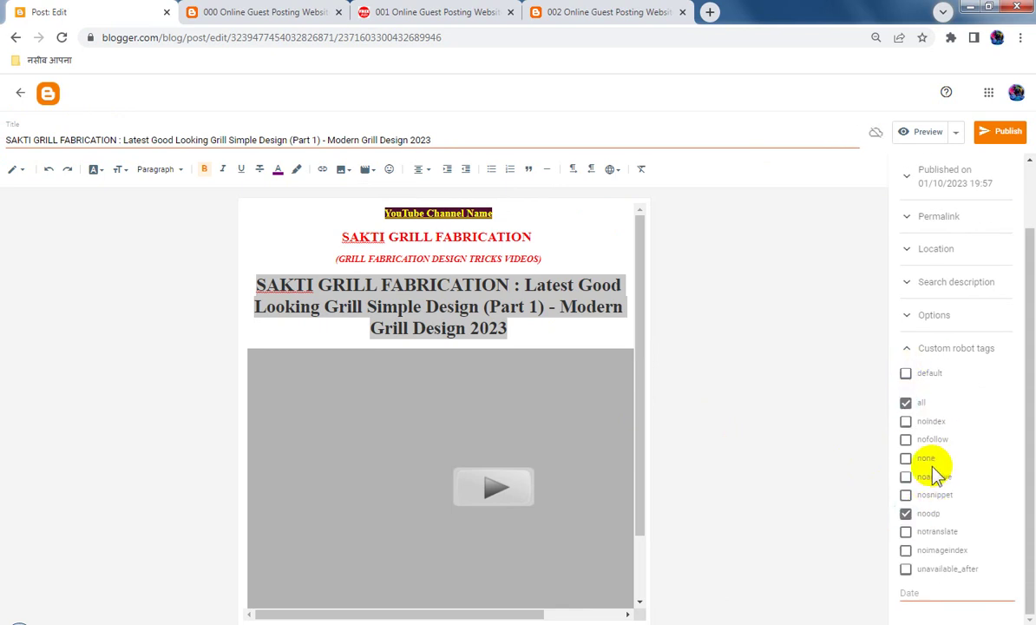
pyautogui.click(998, 132)
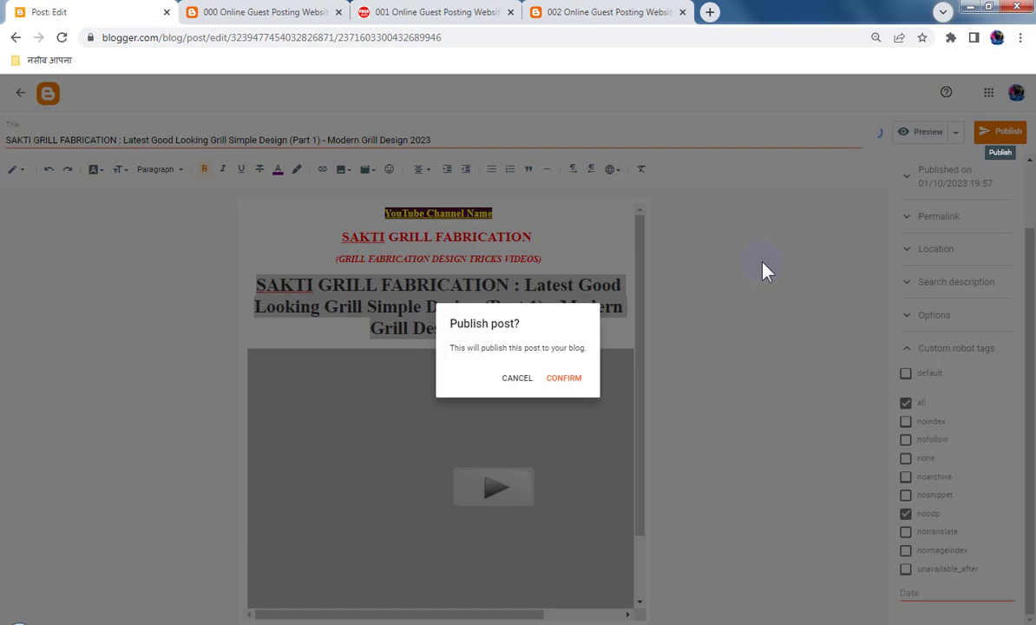
pyautogui.click(568, 378)
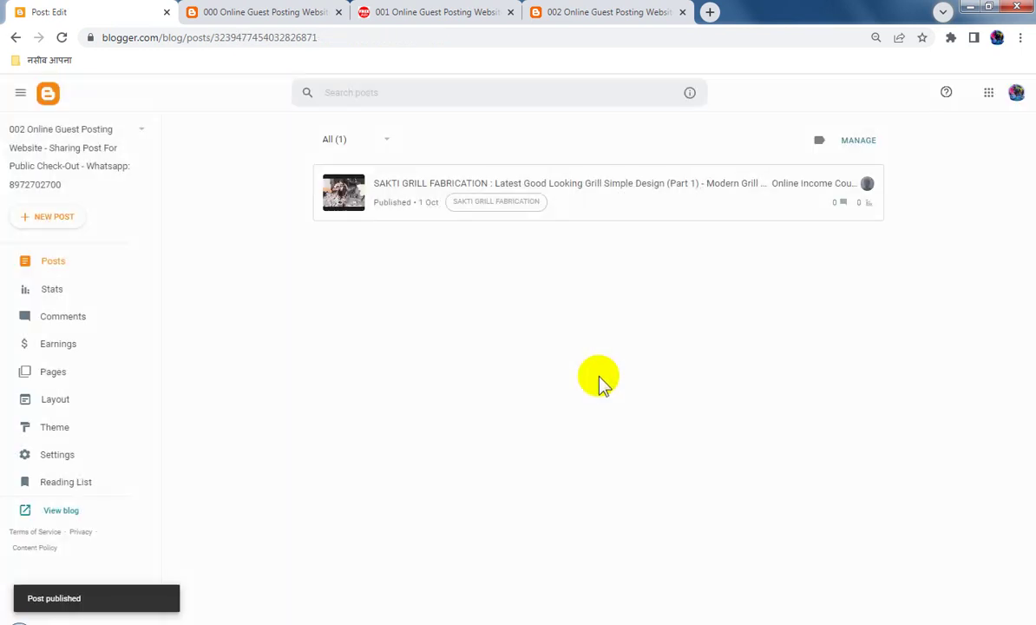
# Reload the live 002 Online Guest Posting Website blog and review the published post, its labels and the post archive
pyautogui.click(601, 14)
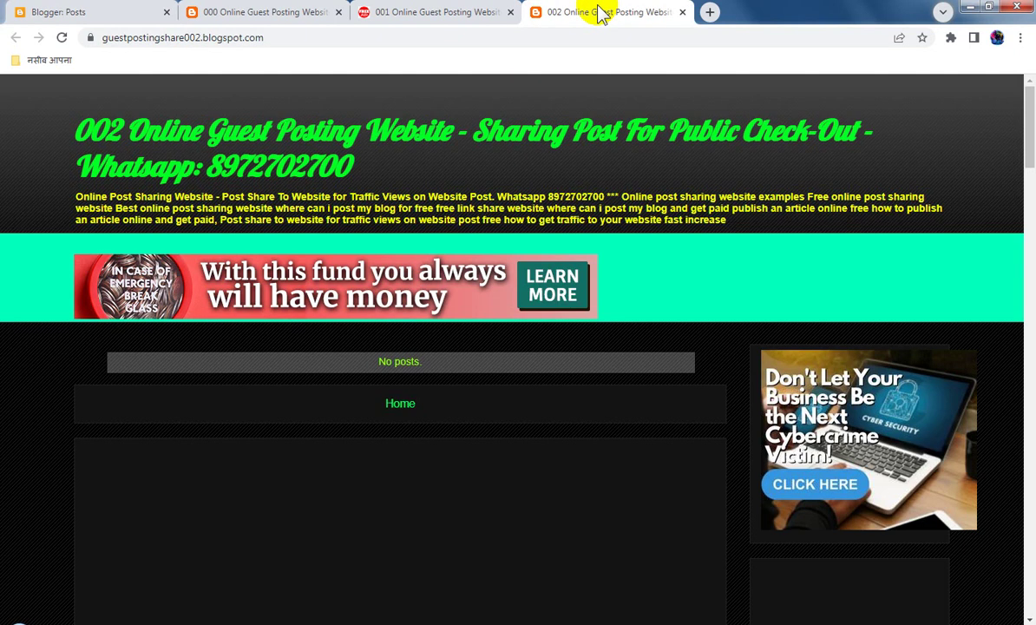
pyautogui.click(61, 38)
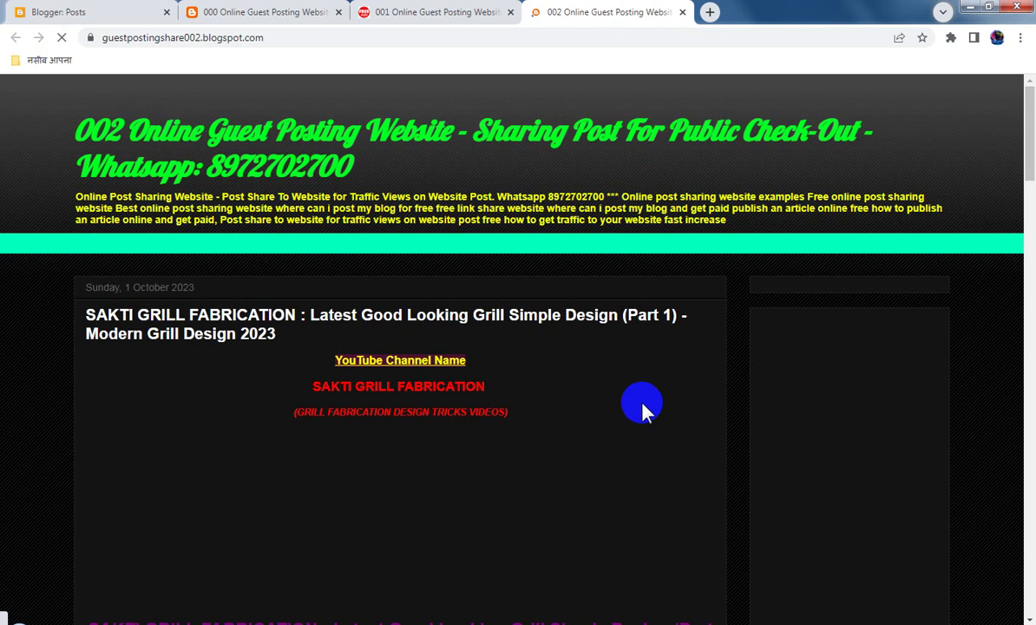
pyautogui.scroll(-3, 657, 404)
pyautogui.scroll(4, 657, 404)
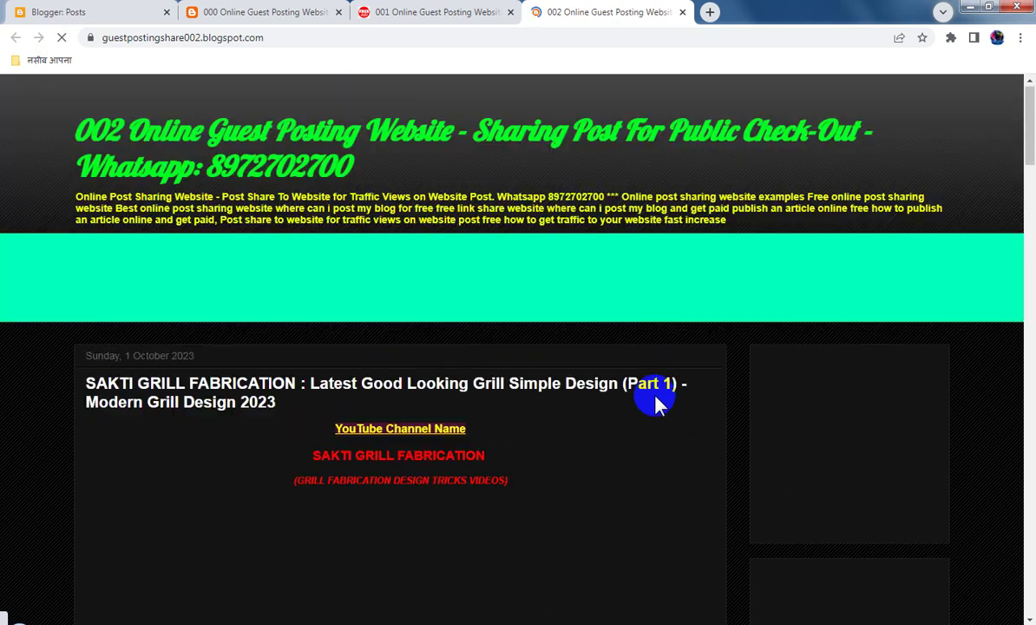
pyautogui.scroll(-3, 657, 404)
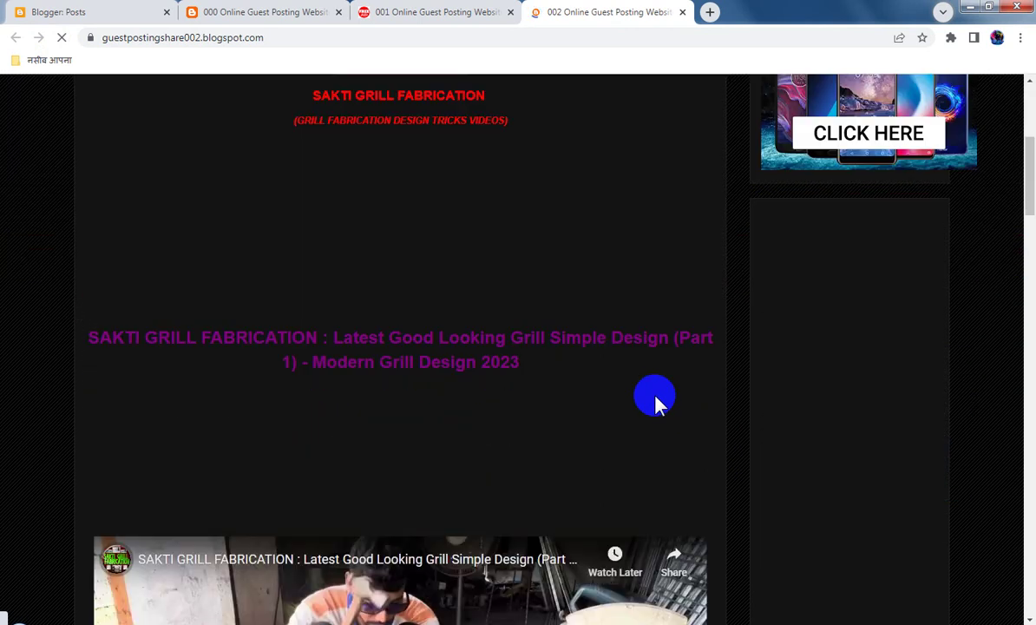
pyautogui.scroll(3, 657, 404)
pyautogui.scroll(-7, 657, 405)
pyautogui.scroll(-10, 657, 405)
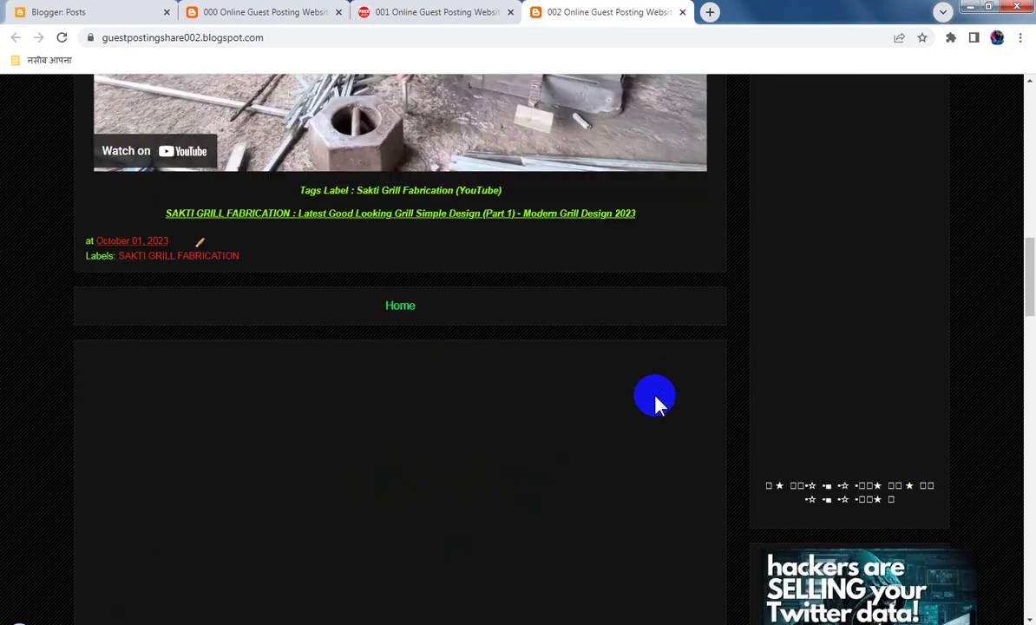
pyautogui.scroll(-15, 657, 405)
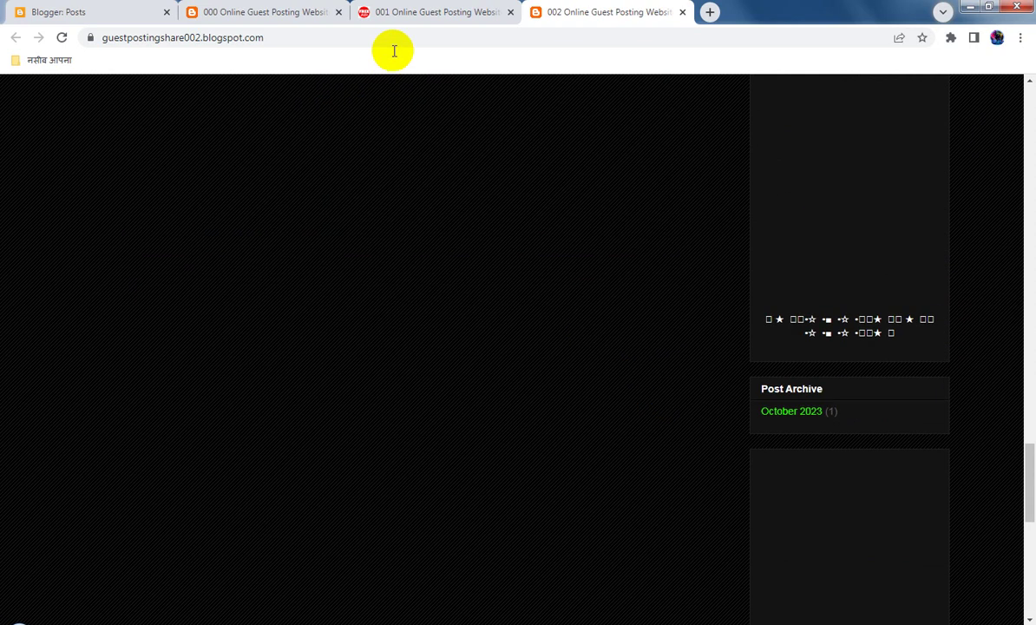
# Review the posts on the live 001 Online Guest Posting Website blog and reload the page
pyautogui.click(431, 14)
pyautogui.scroll(3, 556, 294)
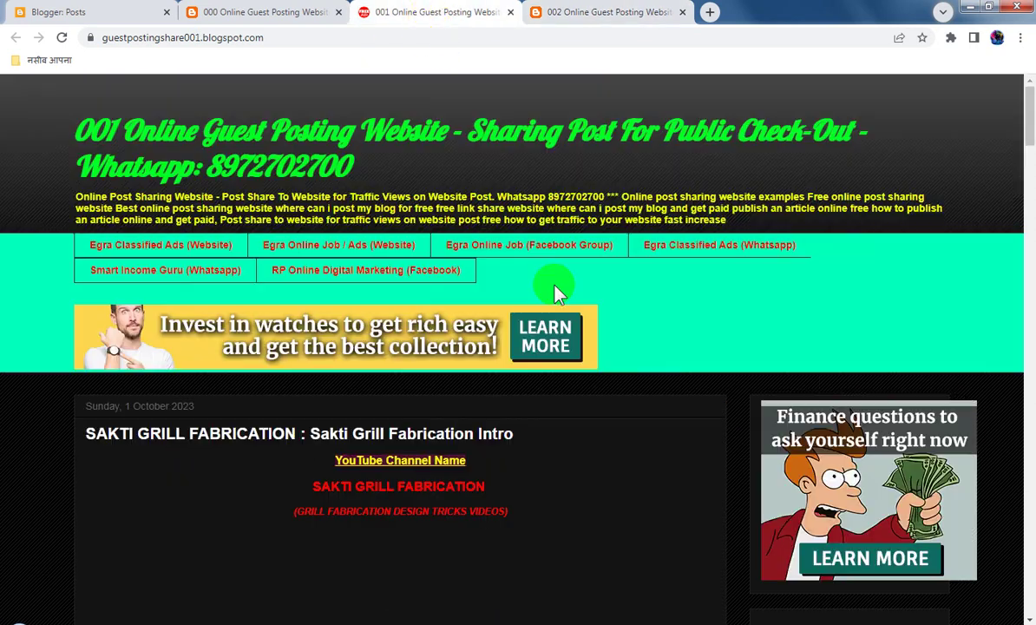
pyautogui.scroll(-4, 555, 294)
pyautogui.scroll(-5, 555, 294)
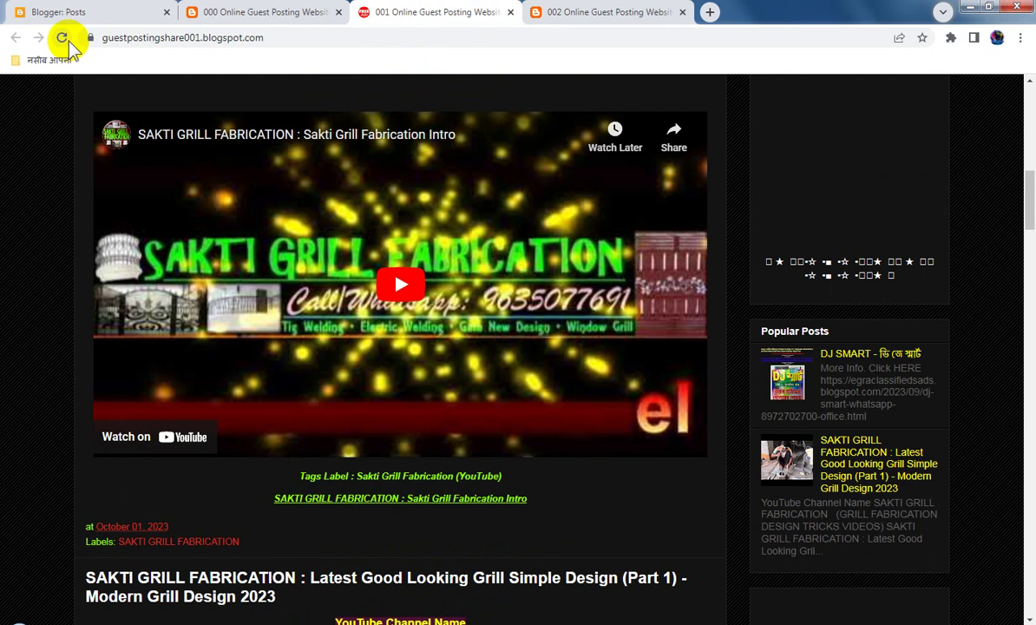
pyautogui.click(62, 38)
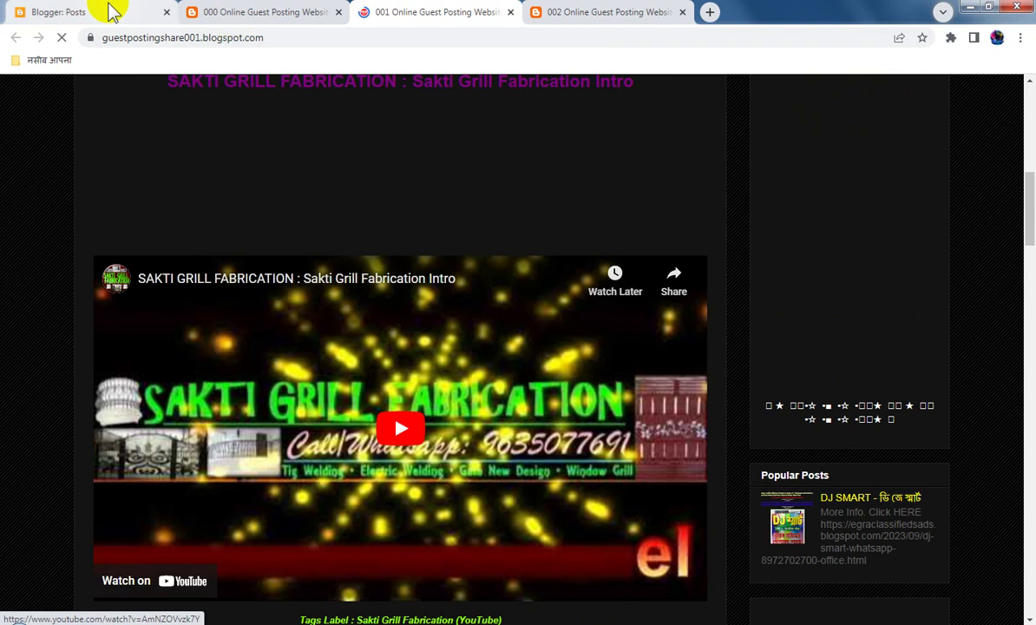
# In the Blogger dashboard, switch to the 001 blog and open the "SAKTI GRILL FABRICATION : Sakti Grill Fabrication Intro" post for editing
pyautogui.click(70, 12)
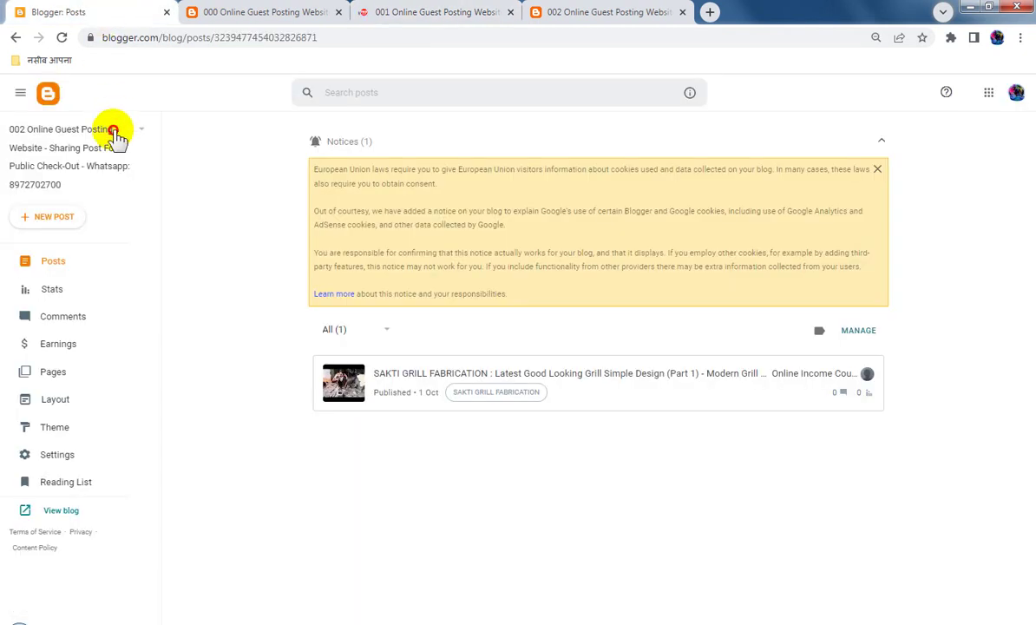
pyautogui.click(112, 132)
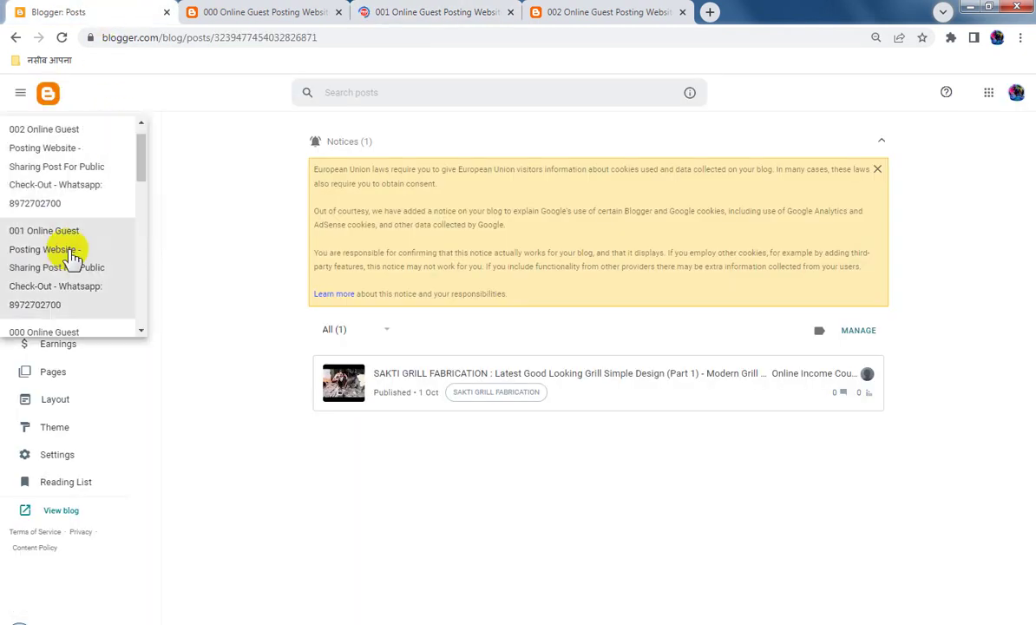
pyautogui.click(73, 257)
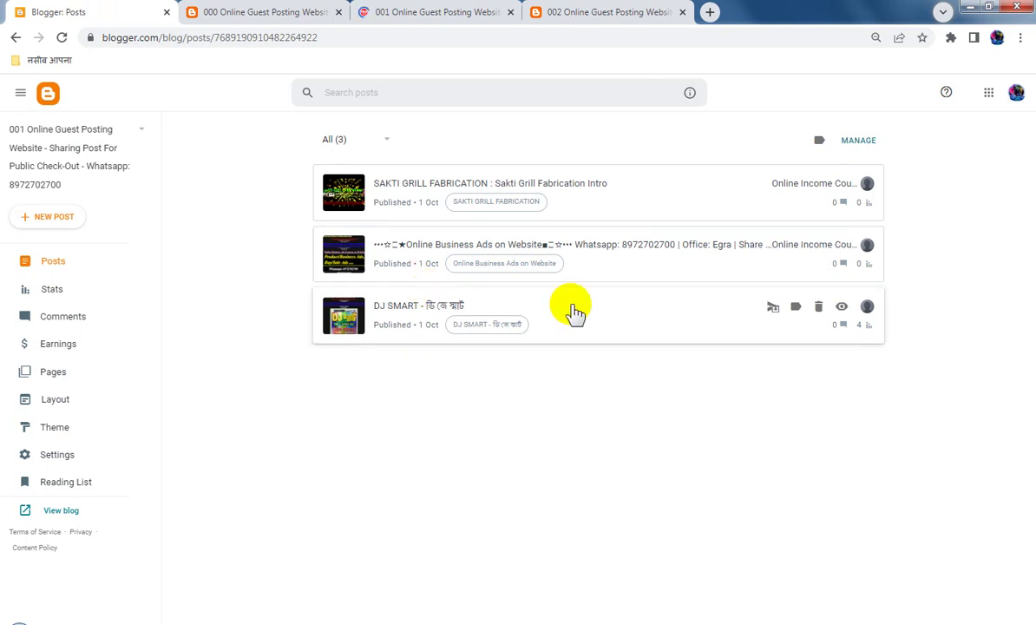
pyautogui.click(506, 186)
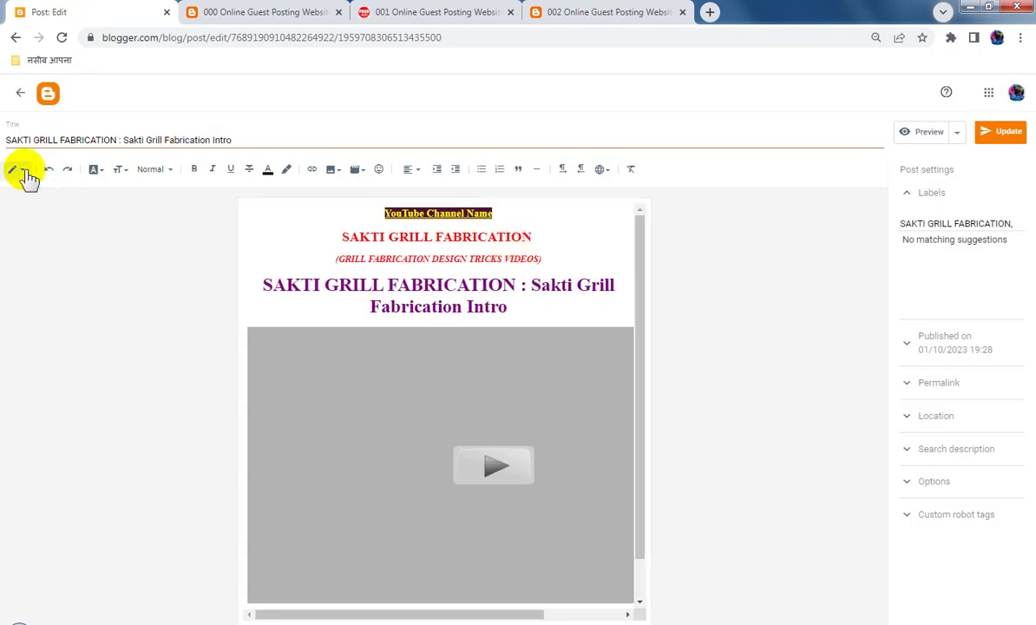
# Cut all of the Intro post's code in HTML view
pyautogui.click(26, 171)
pyautogui.click(69, 153)
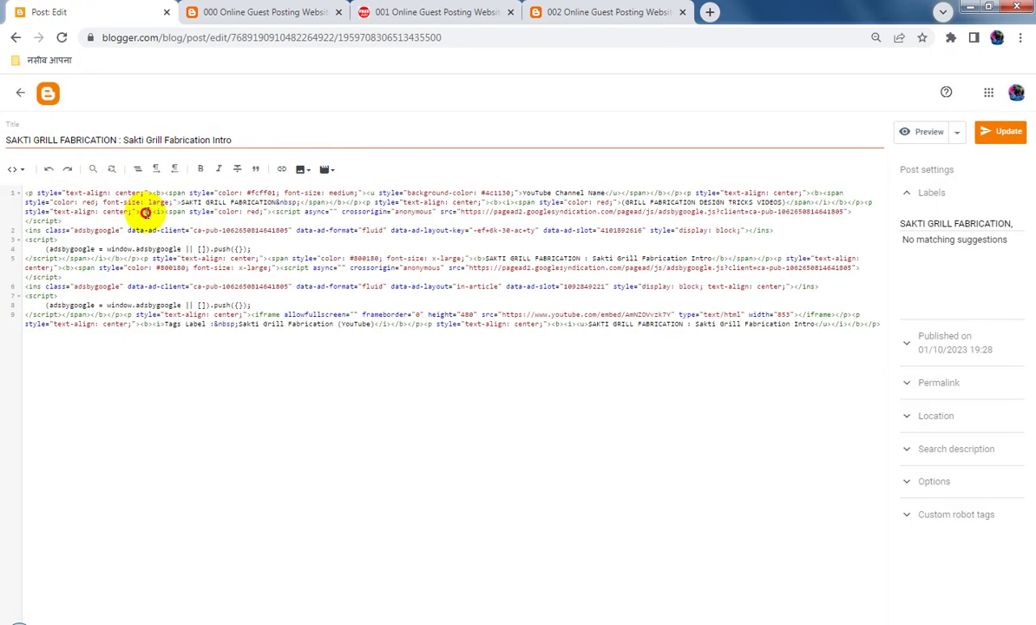
pyautogui.hotkey('ctrl', 'a')
pyautogui.rightClick(196, 214)
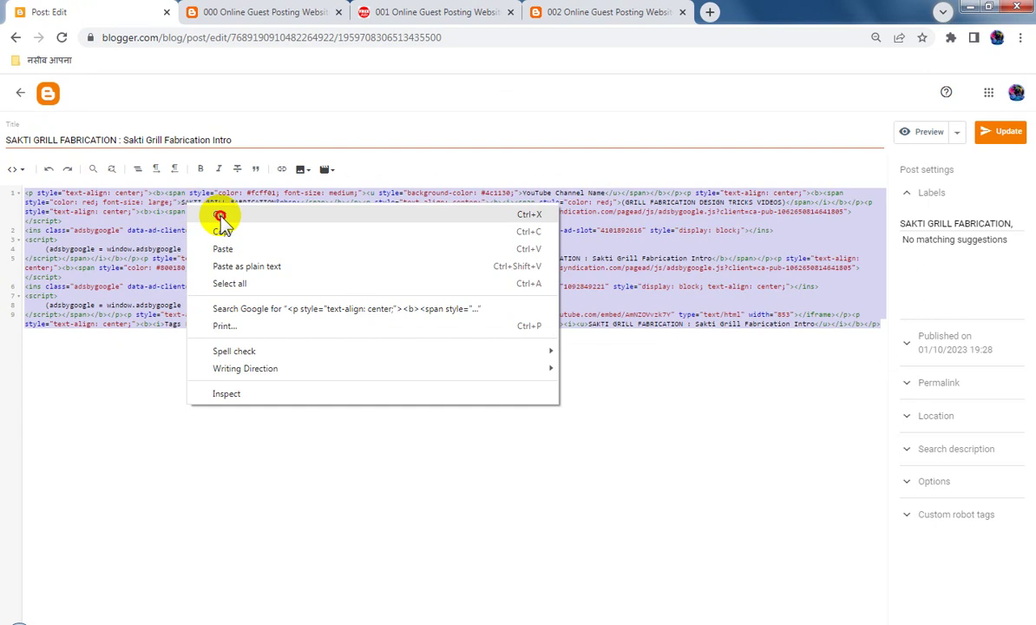
pyautogui.click(222, 217)
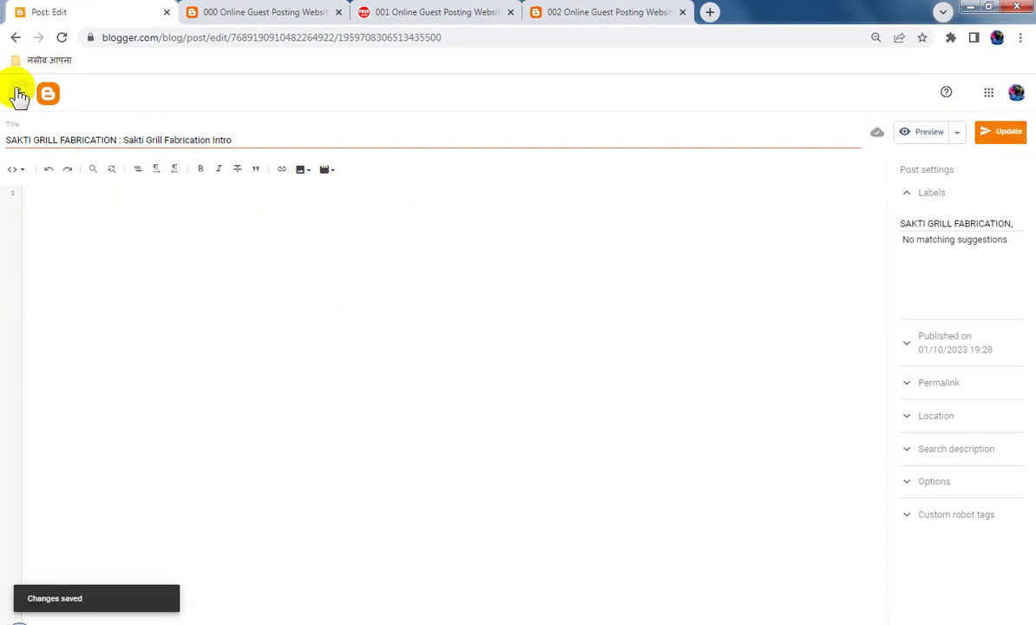
# Return to the 001 blog's post list and move the emptied "Sakti Grill Fabrication Intro" post to the bin
pyautogui.click(19, 94)
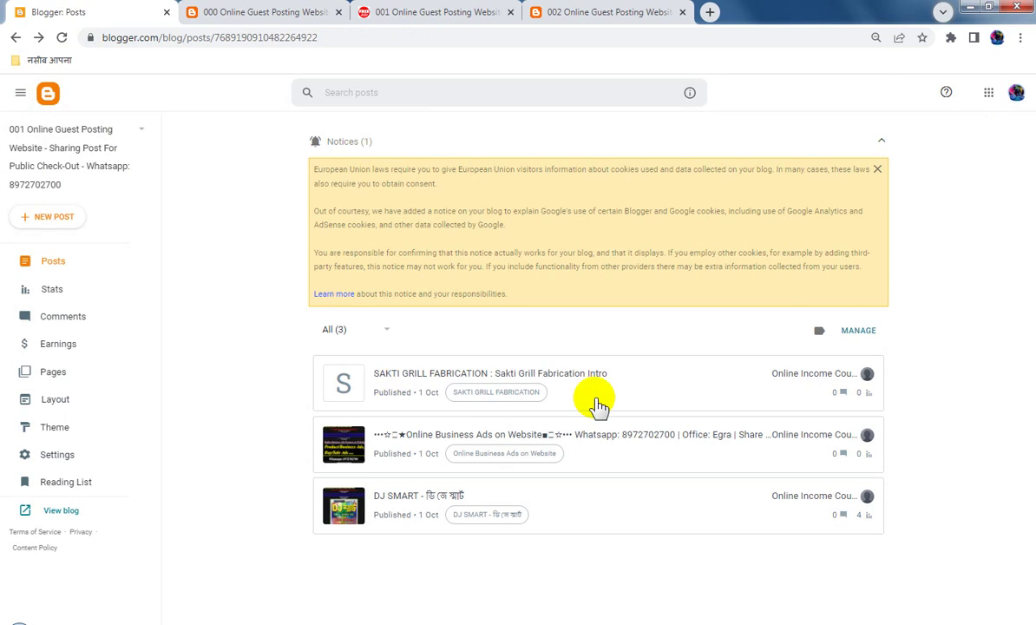
pyautogui.moveTo(828, 392)
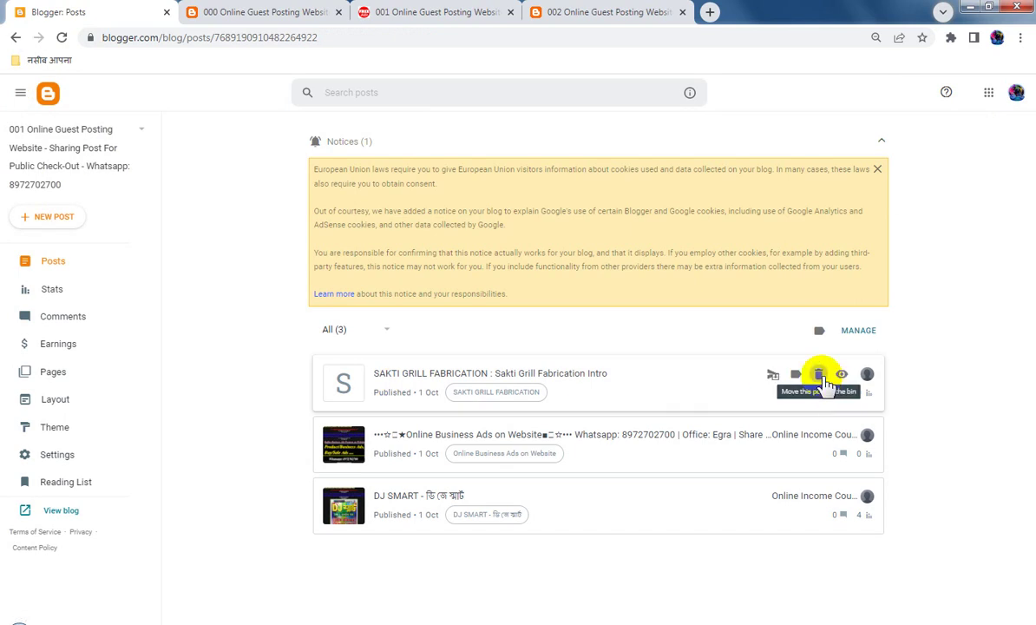
pyautogui.click(821, 378)
pyautogui.click(545, 380)
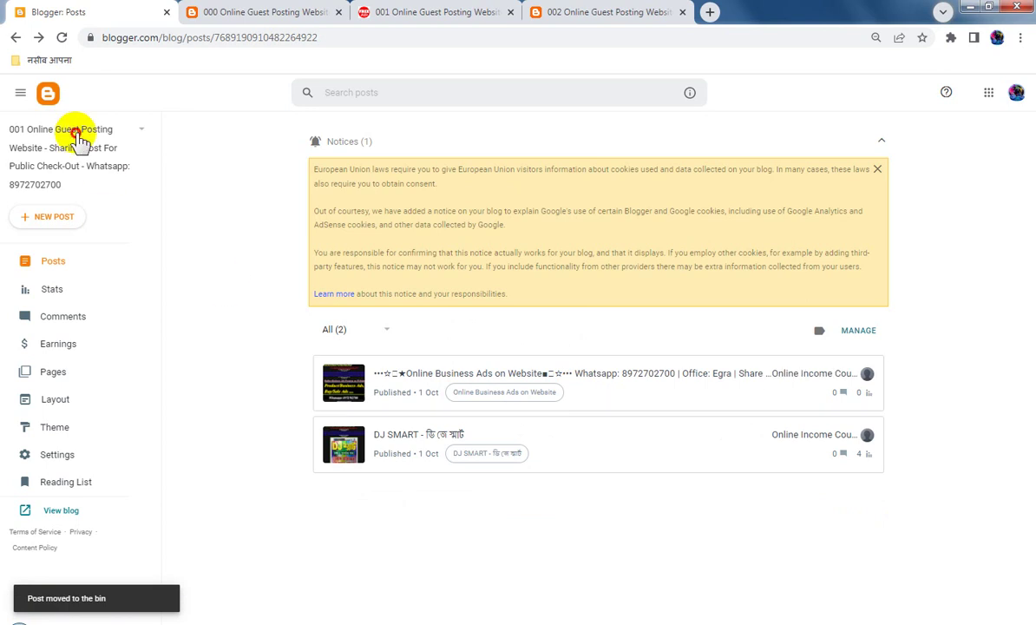
# Switch back to the 002 Online Guest Posting Website blog and start another new post
pyautogui.click(79, 137)
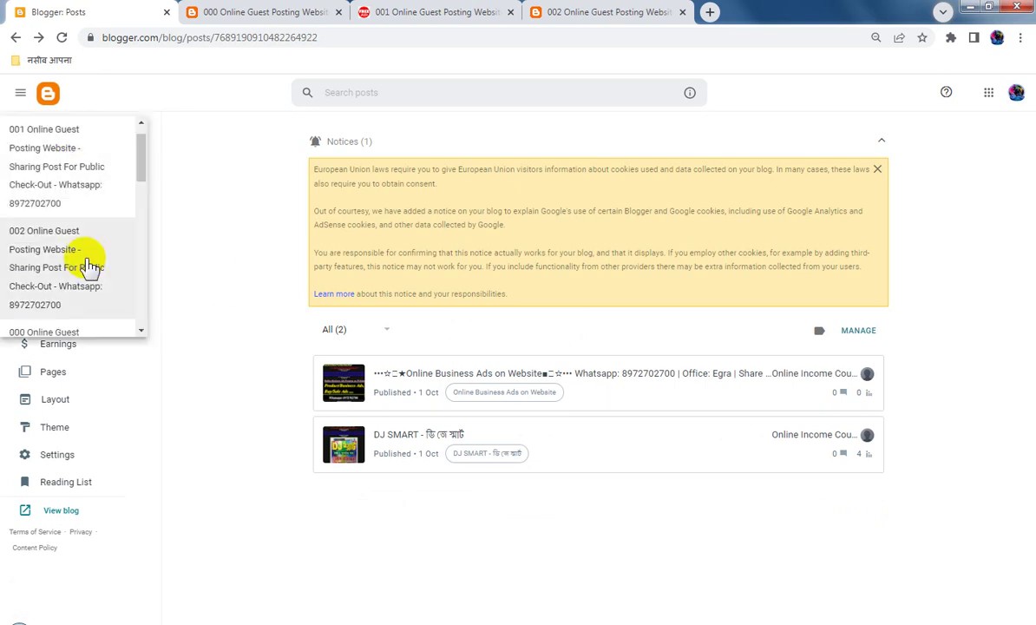
pyautogui.click(105, 257)
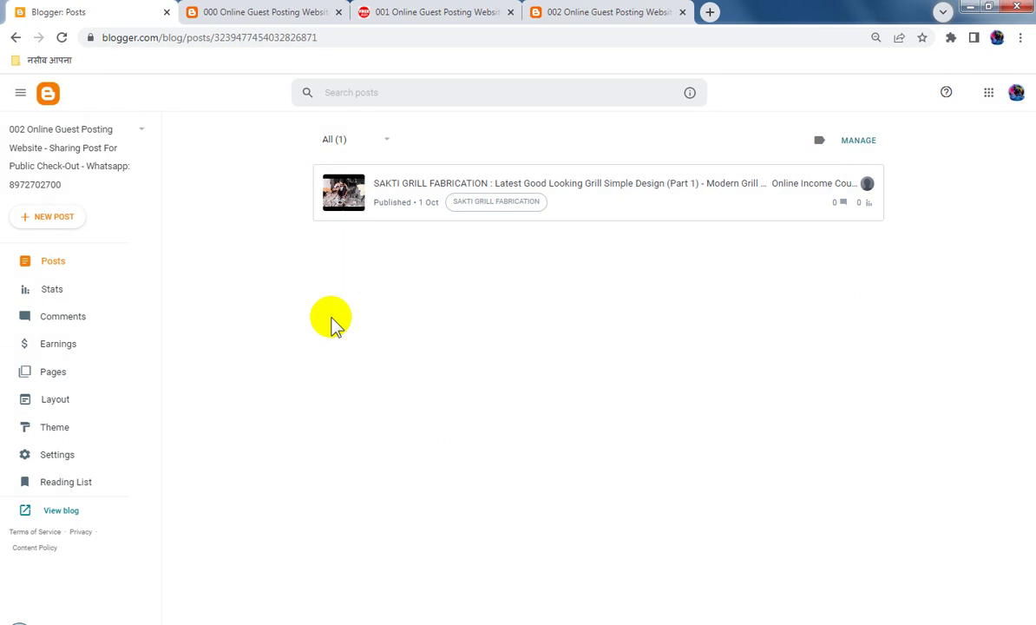
pyautogui.click(50, 219)
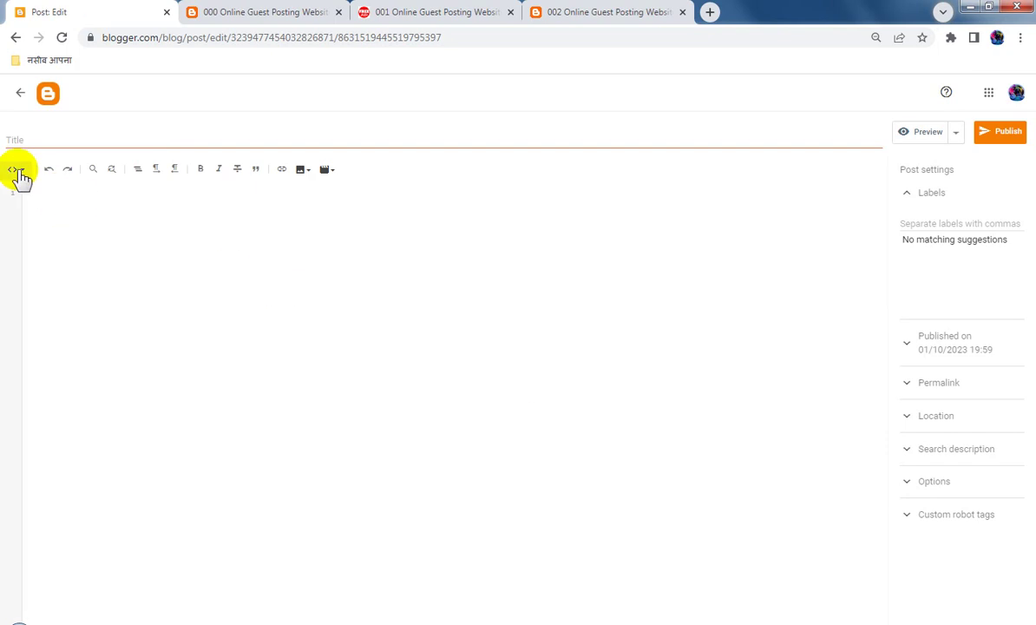
# Paste the Intro post's cut HTML code into the new post's body in HTML view
pyautogui.click(21, 174)
pyautogui.click(37, 209)
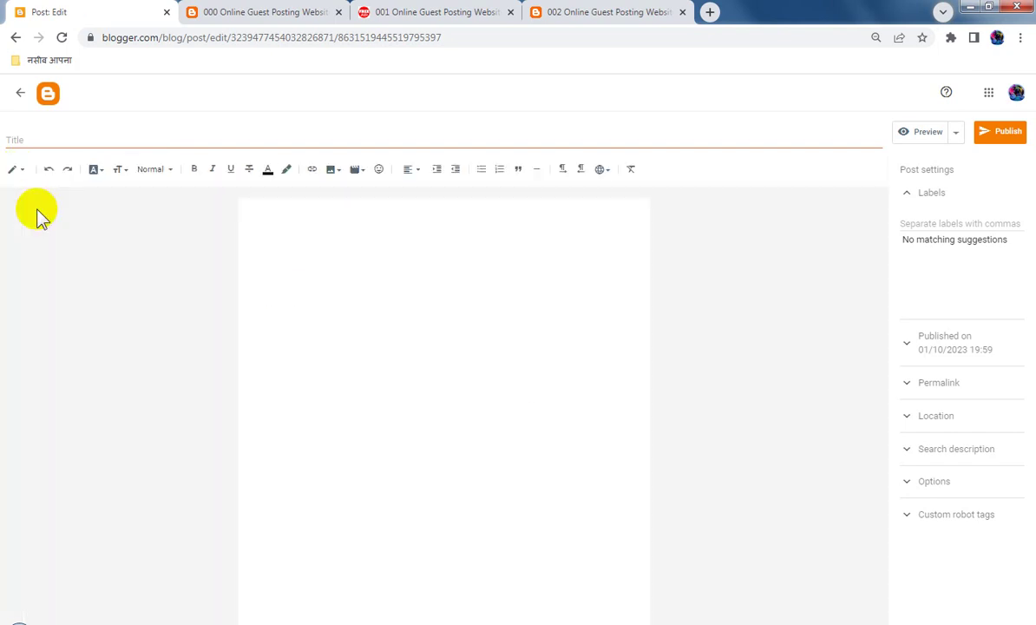
pyautogui.click(21, 172)
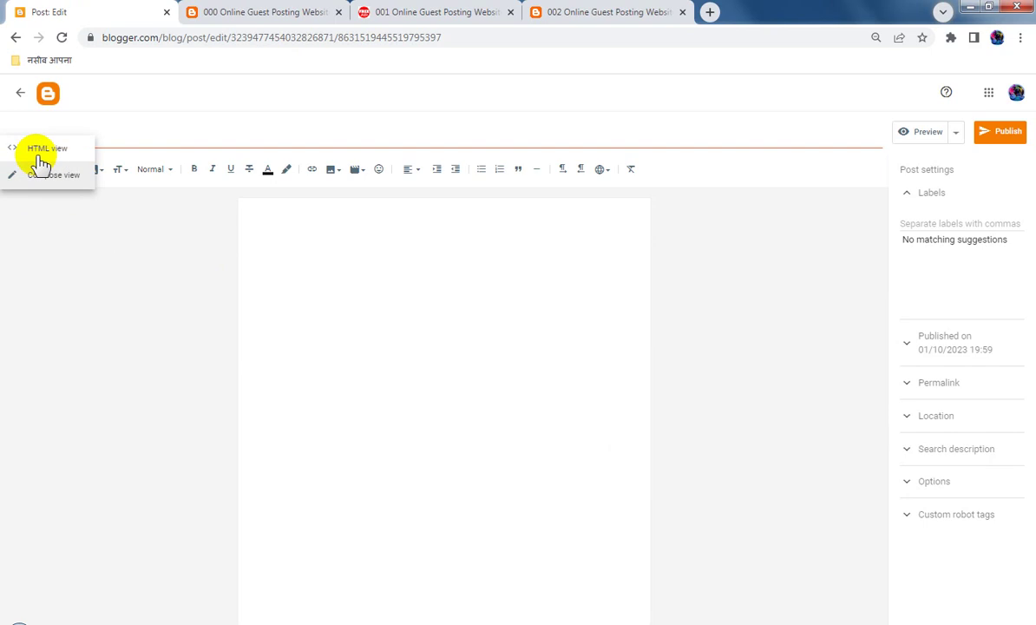
pyautogui.click(37, 149)
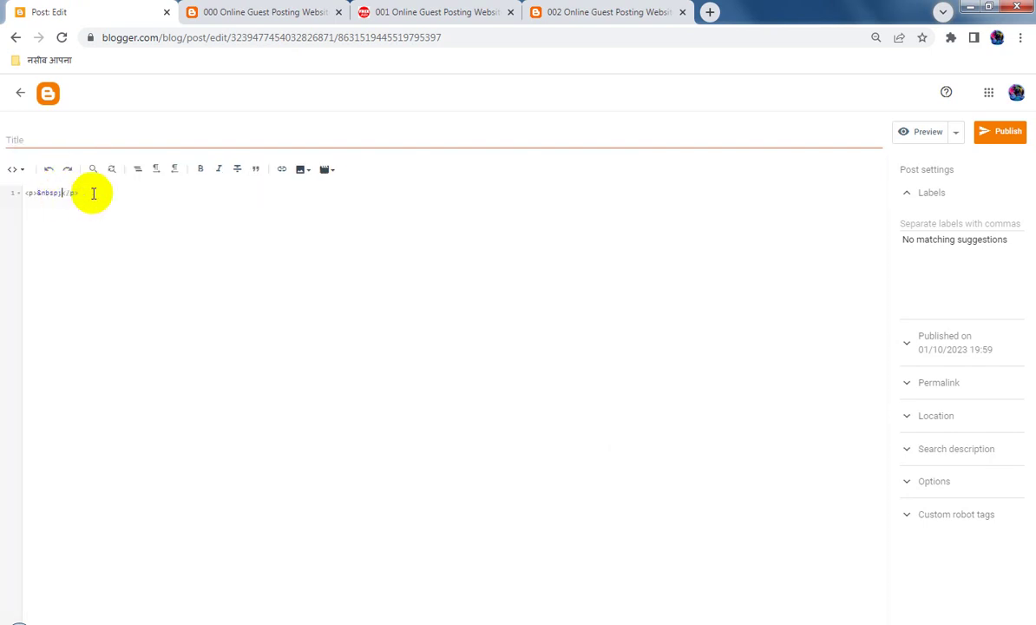
pyautogui.hotkey('ctrl', 'v')
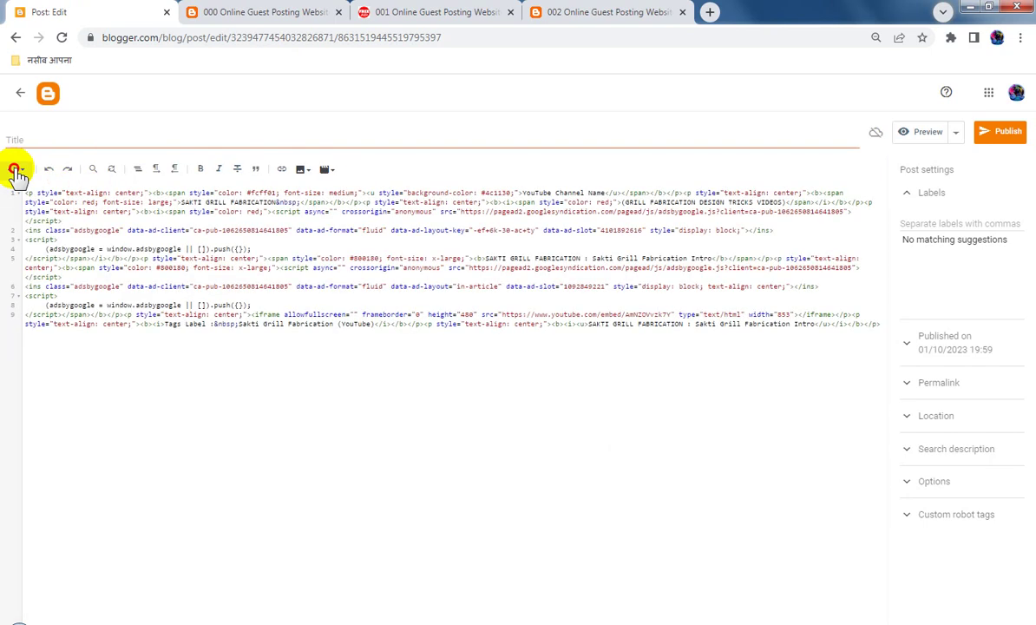
# Show the post in Compose view and reuse its heading as the title "SAKTI GRILL FABRICATION : Sakti Grill Fabrication Intro"
pyautogui.click(14, 169)
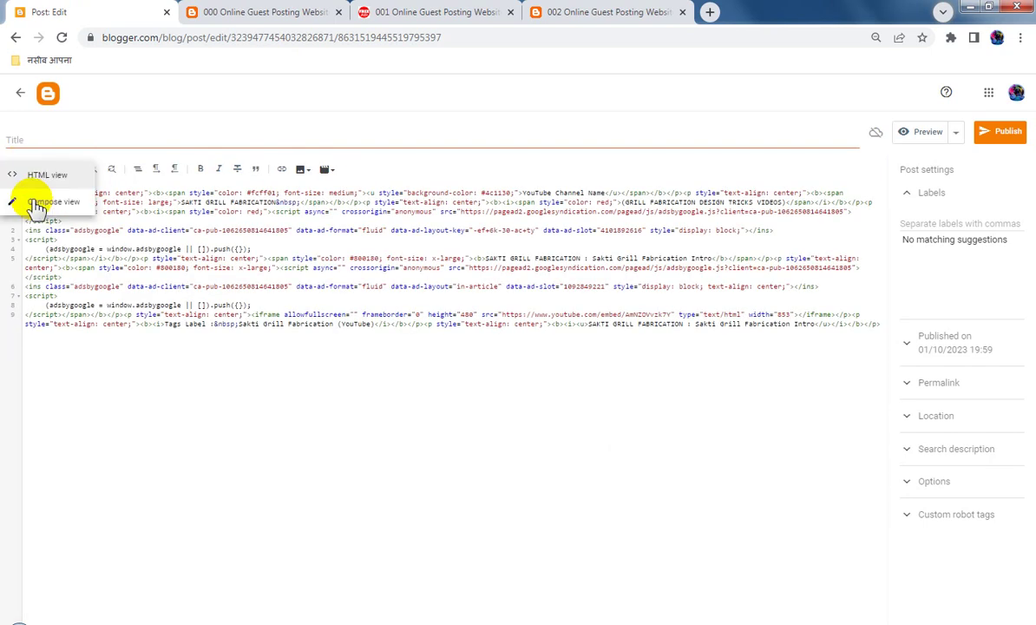
pyautogui.click(76, 204)
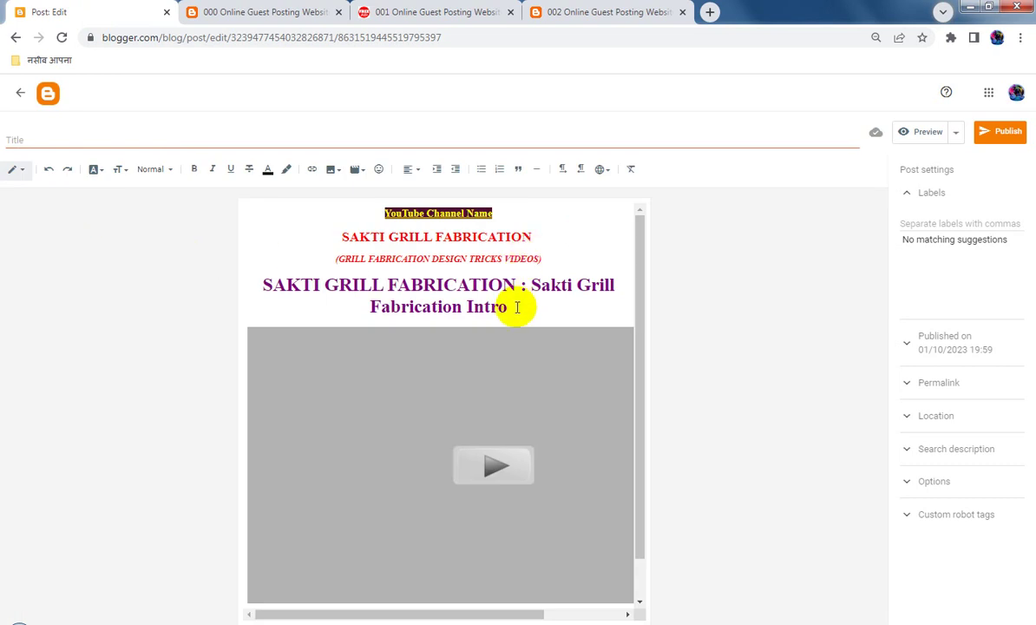
pyautogui.moveTo(508, 305); pyautogui.dragTo(285, 291)
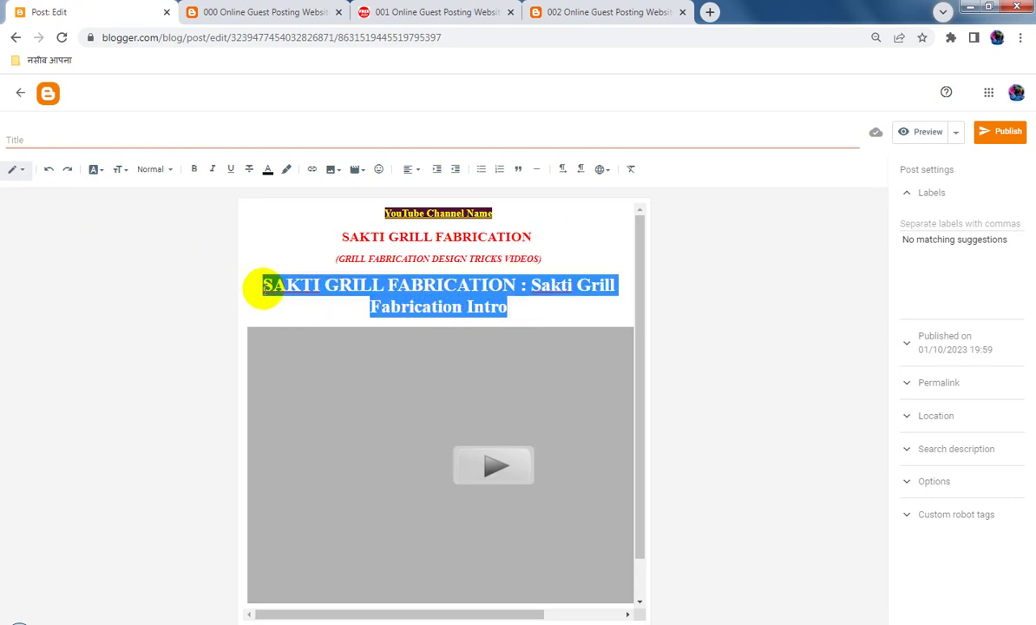
pyautogui.click(258, 139)
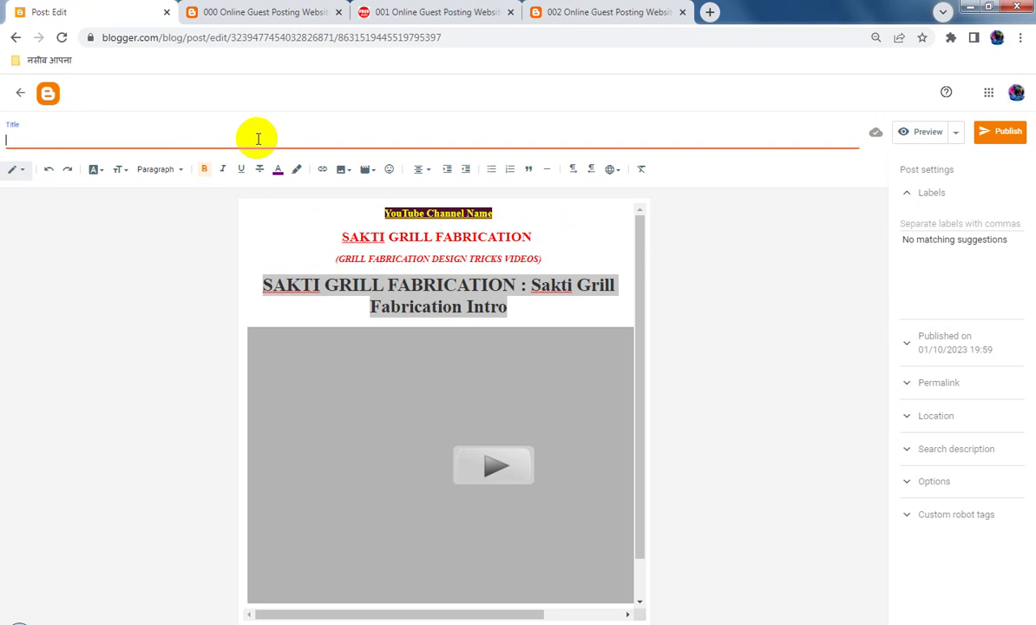
pyautogui.write('SAKTI GRILL FABRICATION : Sakti Grill Fabrication Intro')
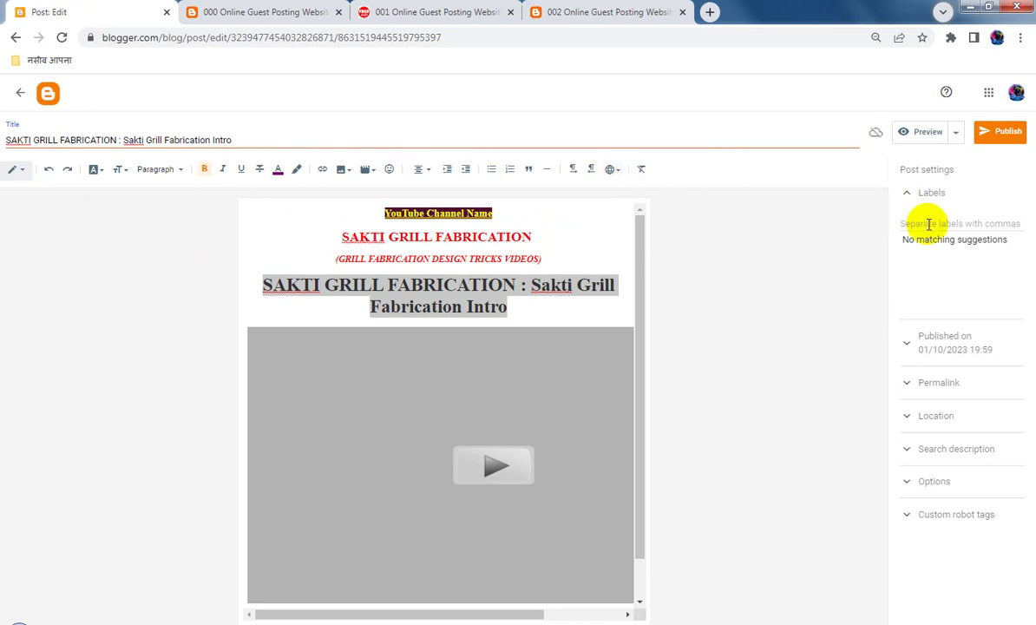
# Add the label SAKTI GRILL FABRICATION and the search description "SAKTI GRILL FABRICATION : Sakti Grill Fabrication Intro"
pyautogui.click(947, 245)
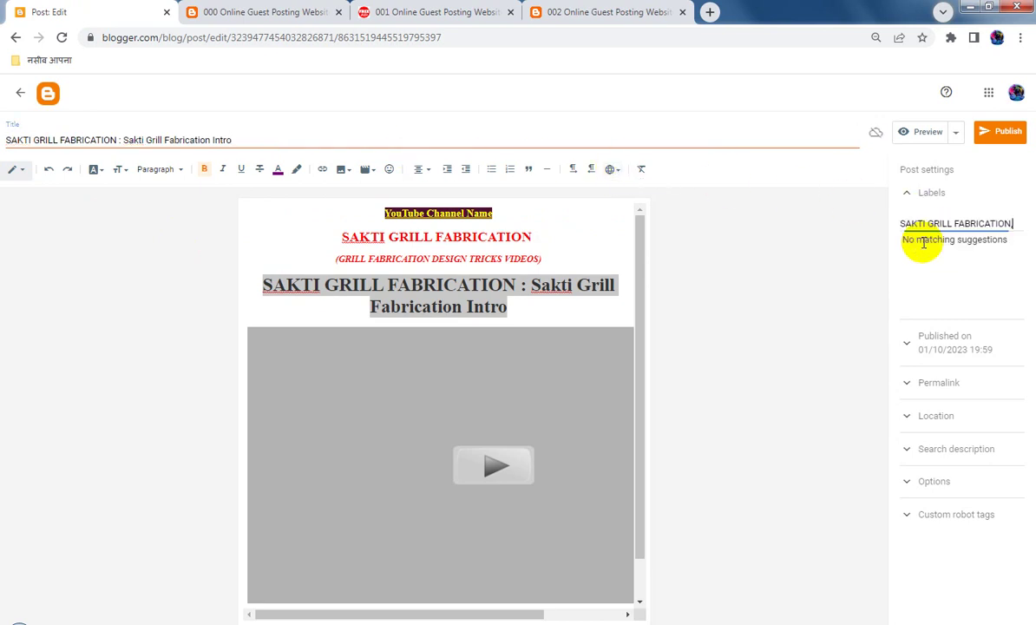
pyautogui.click(967, 451)
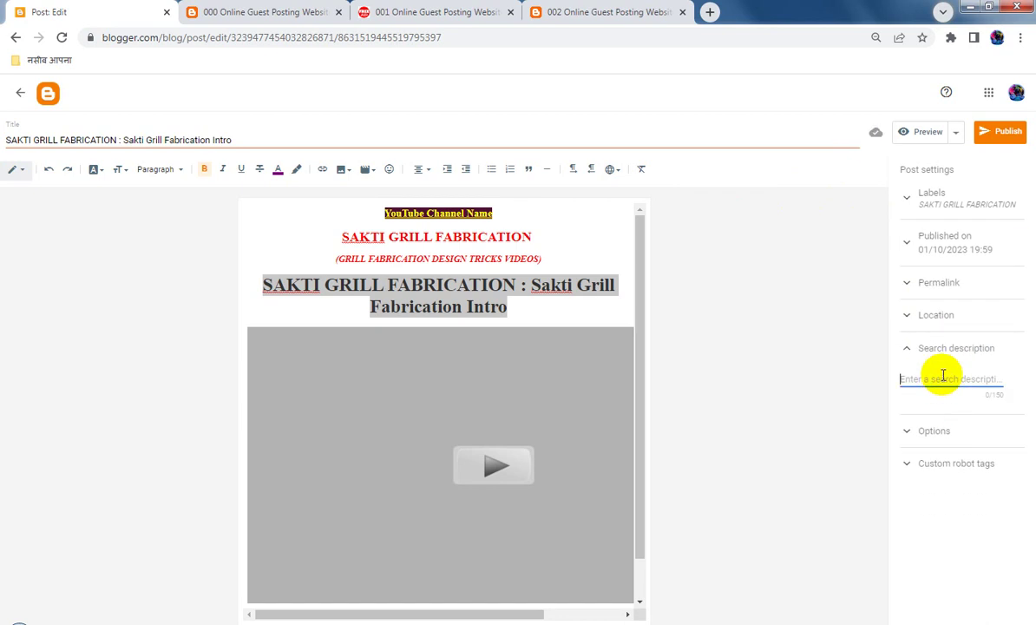
pyautogui.write('SAKTI GRILL FABRICATION : Sakti Grill Fabrication Intro')
# Set reader comments to "Do not allow, hide existing" and replace the default robot tag with all and noodp
pyautogui.click(934, 458)
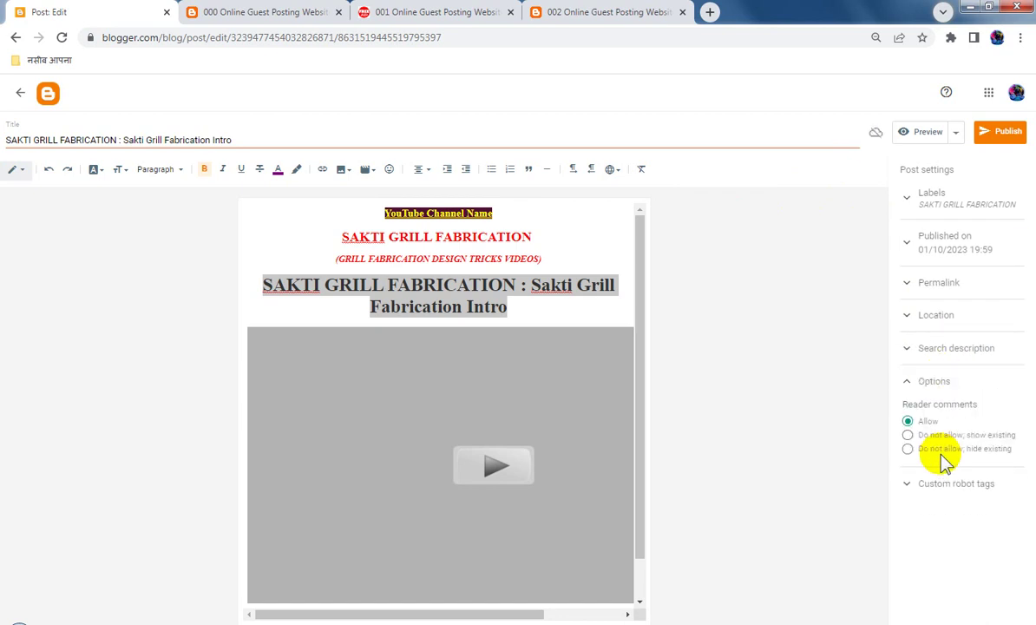
pyautogui.click(907, 449)
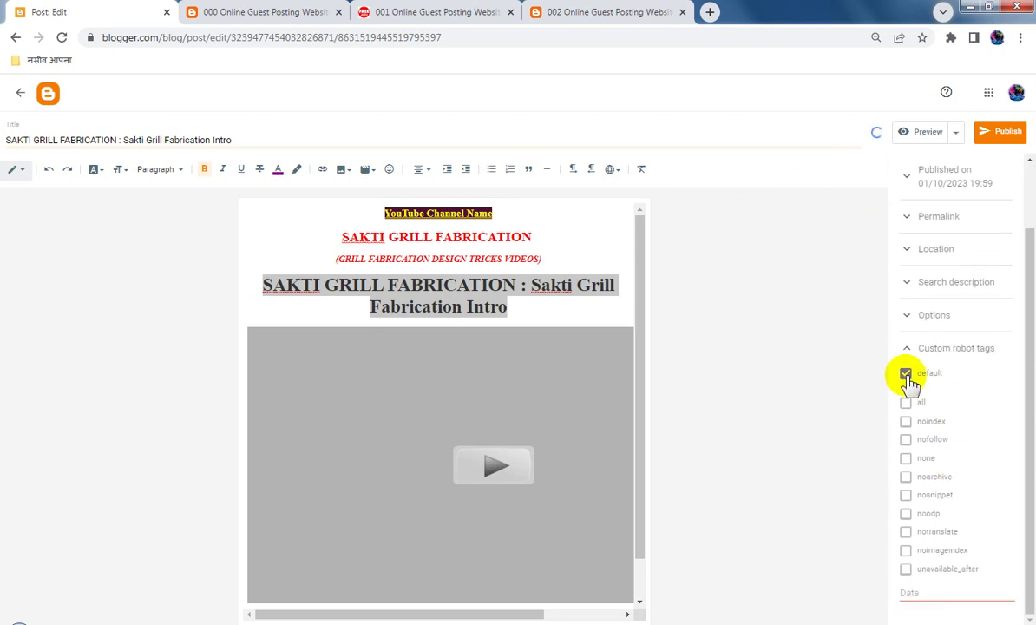
pyautogui.click(906, 403)
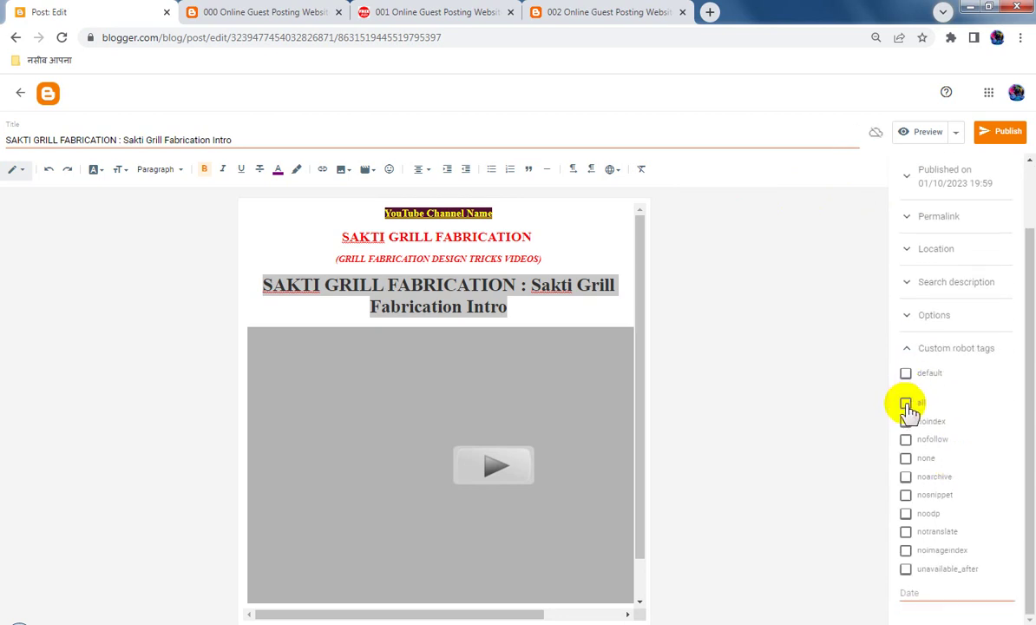
pyautogui.click(906, 514)
# Publish the Intro post to the 002 blog
pyautogui.click(1000, 131)
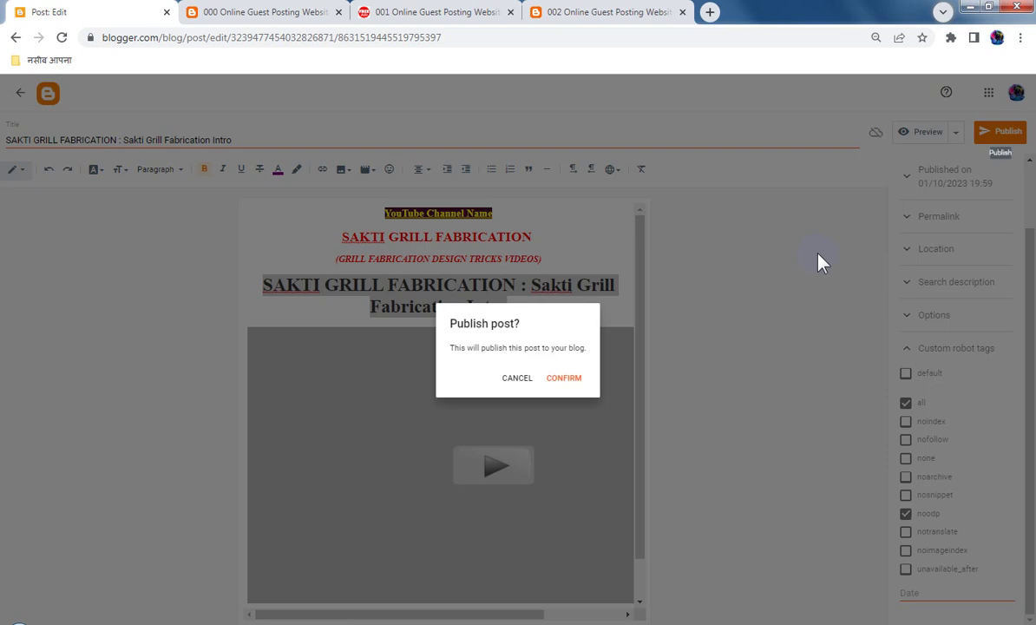
pyautogui.click(560, 378)
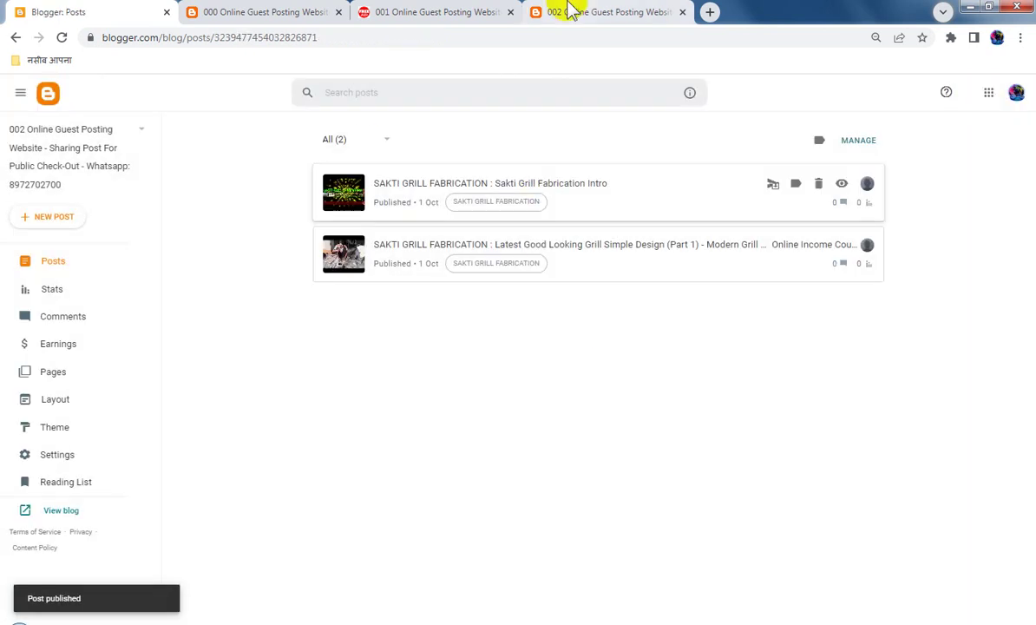
# Reload the live 002 blog and look through its posts, labels and archive for the republished Intro post
pyautogui.click(573, 11)
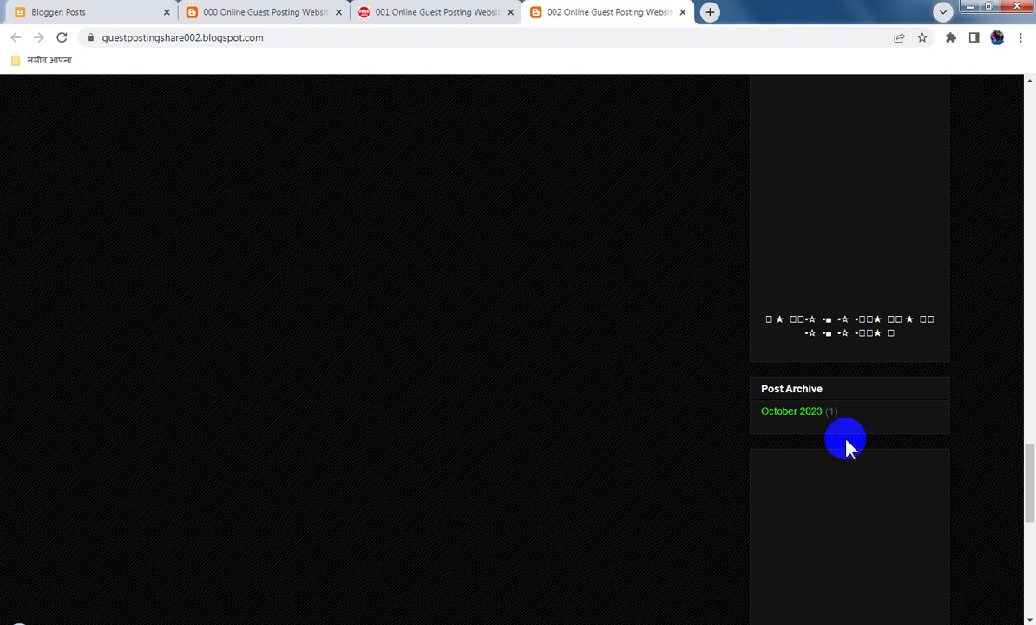
pyautogui.click(785, 413)
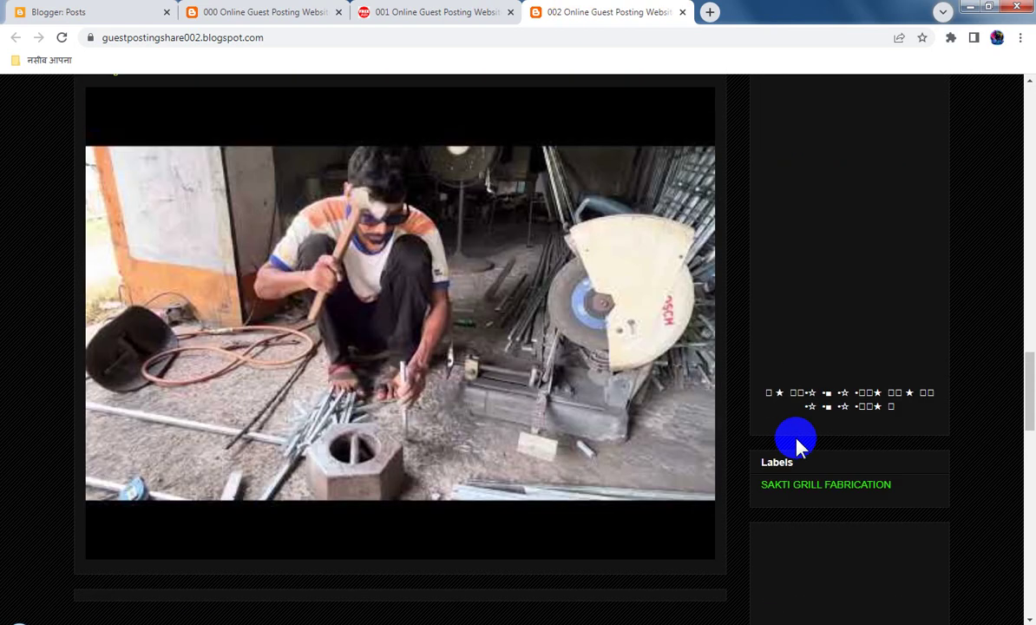
pyautogui.click(828, 486)
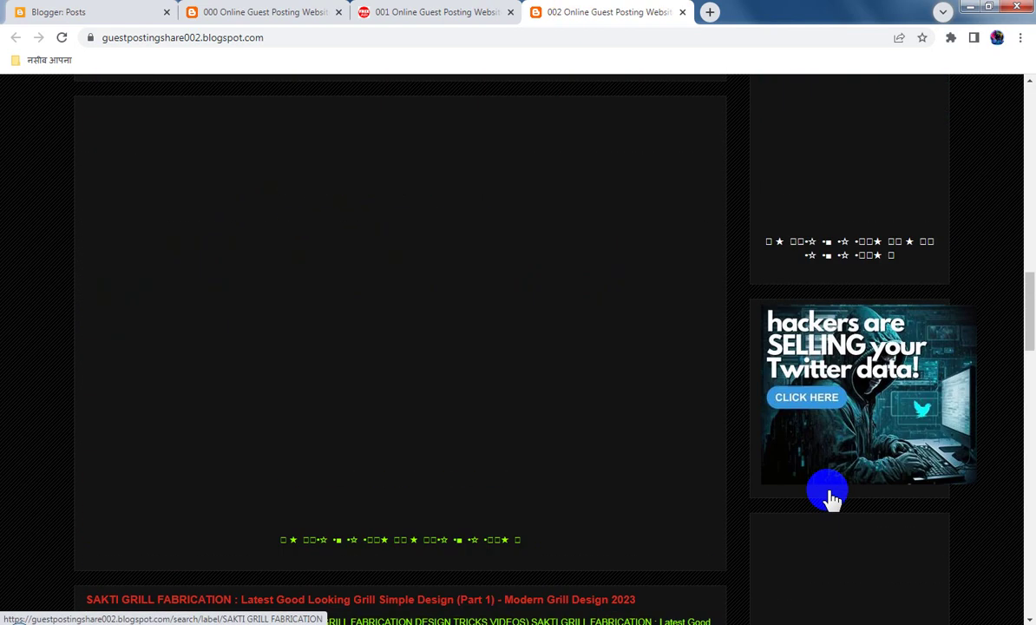
pyautogui.scroll(-8, 832, 499)
pyautogui.scroll(10, 831, 497)
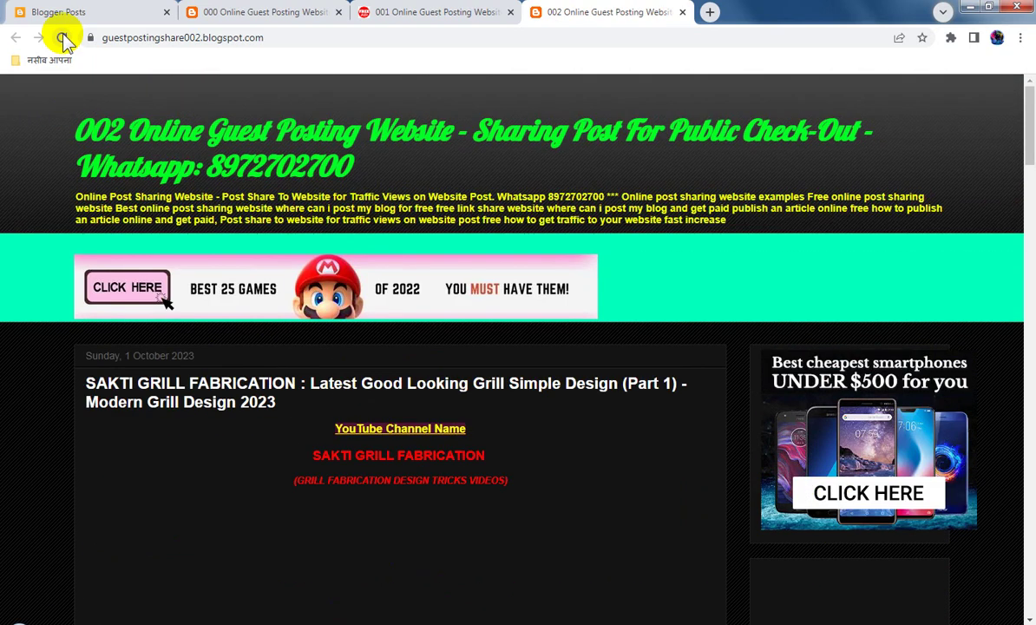
pyautogui.click(63, 38)
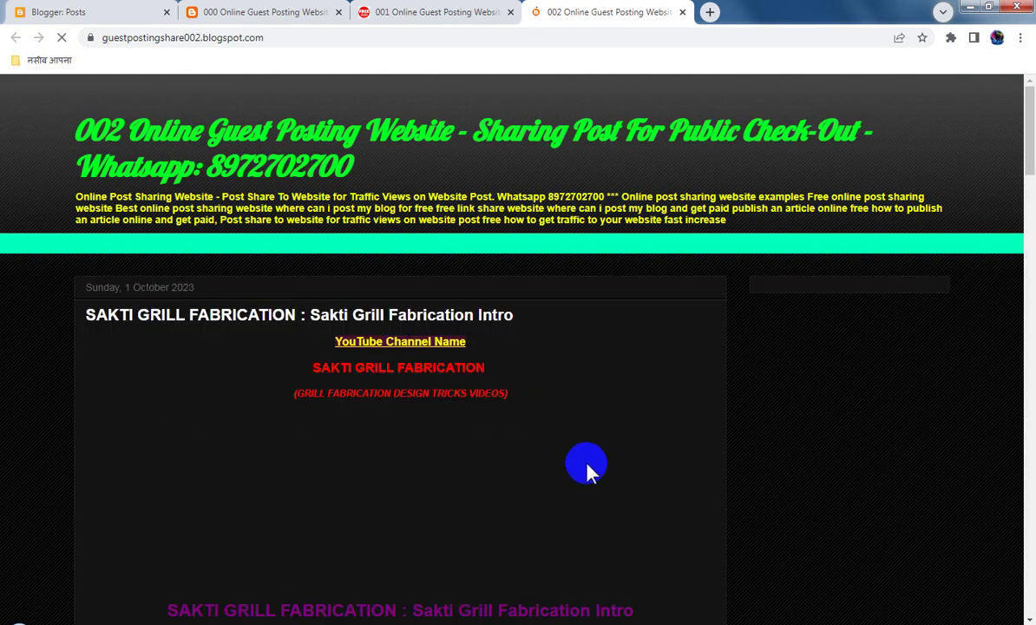
pyautogui.scroll(-7, 587, 469)
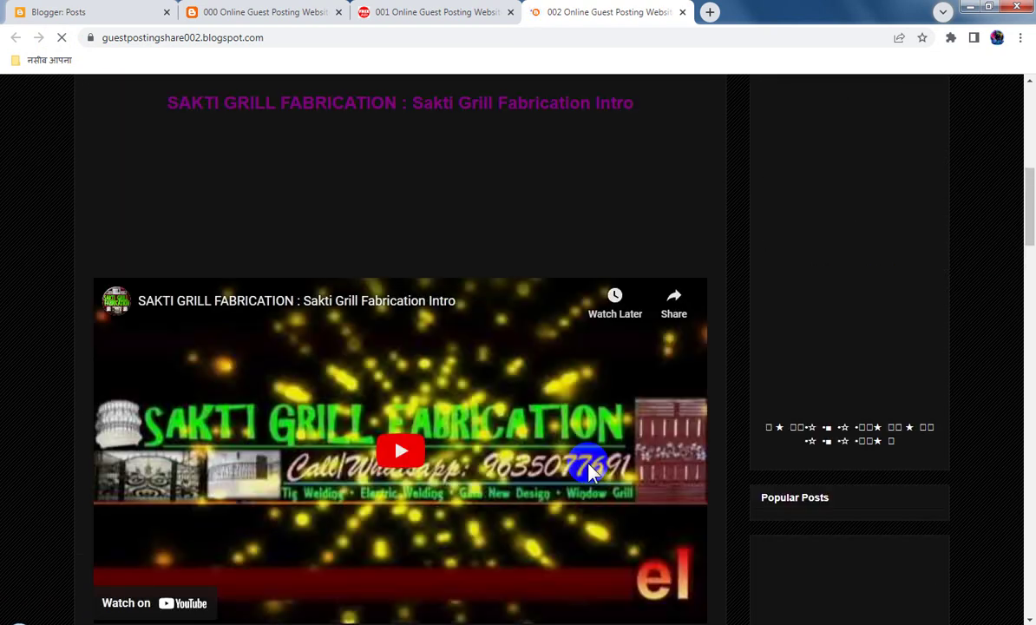
pyautogui.scroll(-5, 587, 468)
pyautogui.scroll(-5, 588, 468)
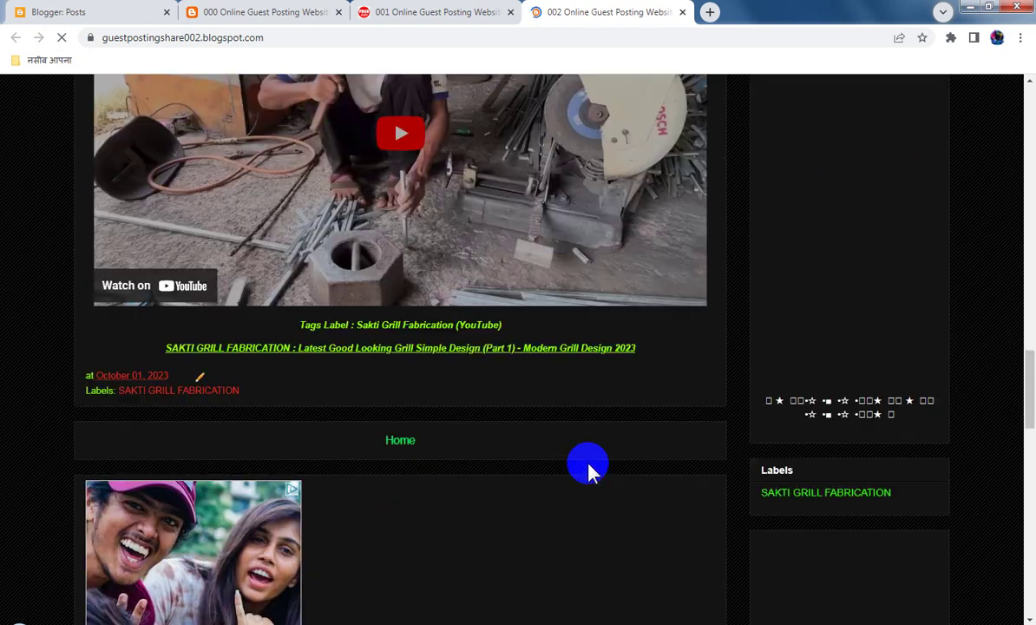
pyautogui.scroll(-10, 588, 469)
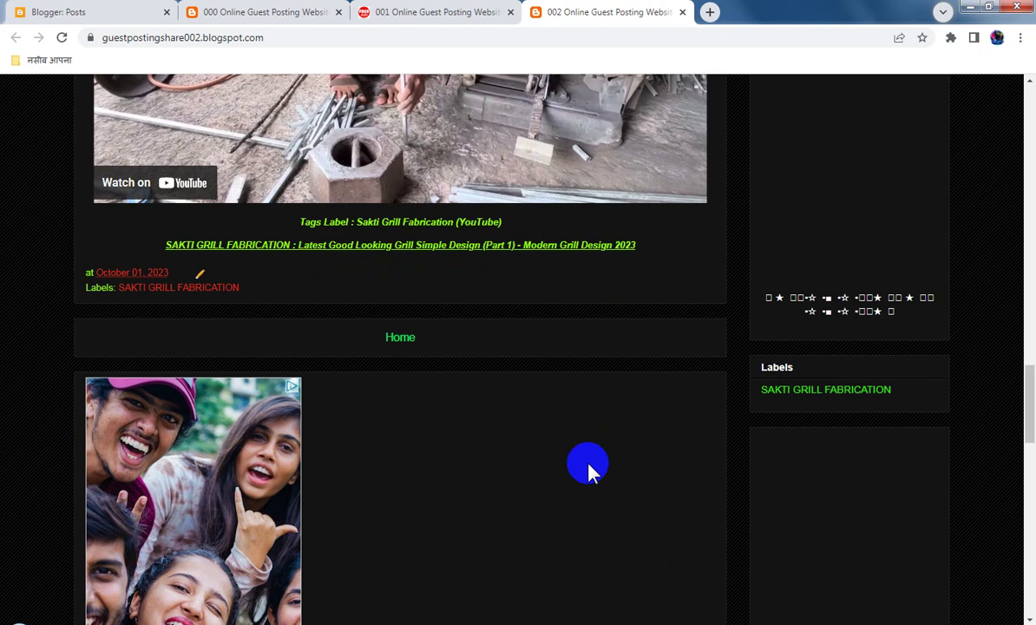
pyautogui.scroll(-5, 588, 469)
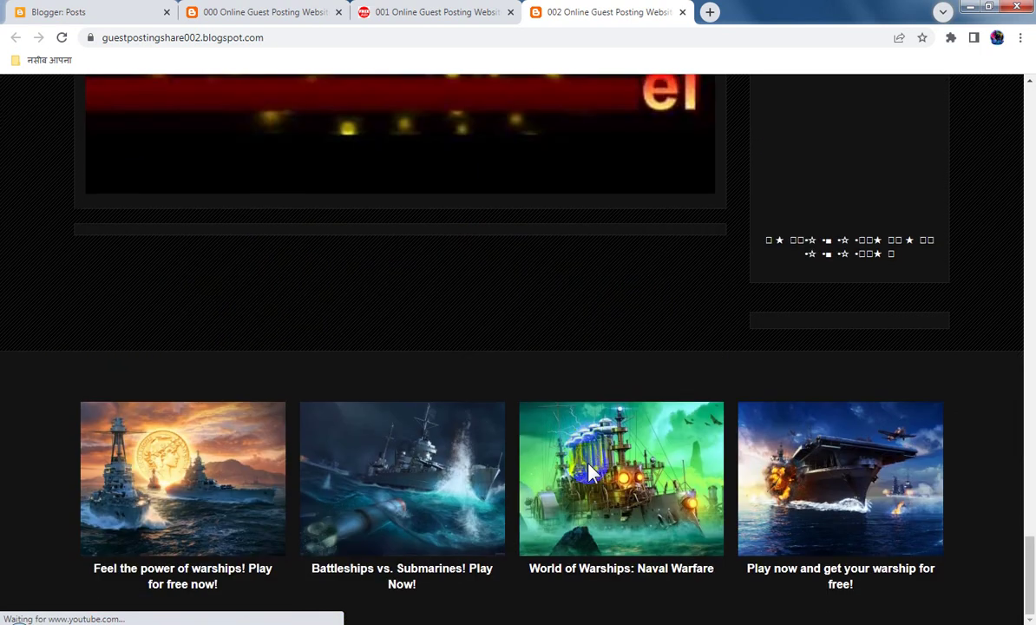
pyautogui.scroll(5, 587, 469)
pyautogui.scroll(10, 588, 469)
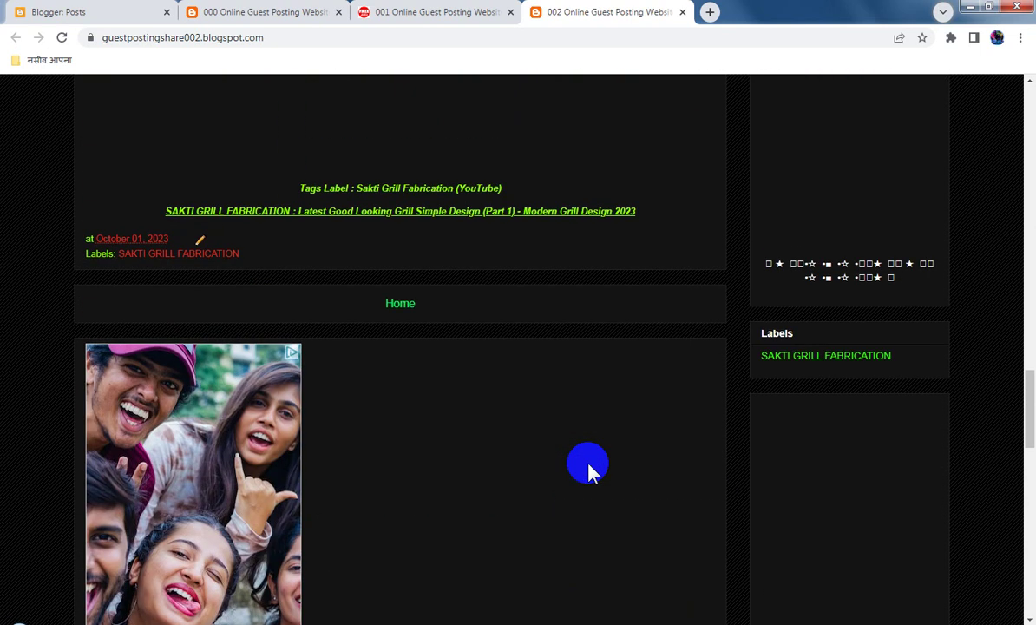
pyautogui.scroll(10, 588, 472)
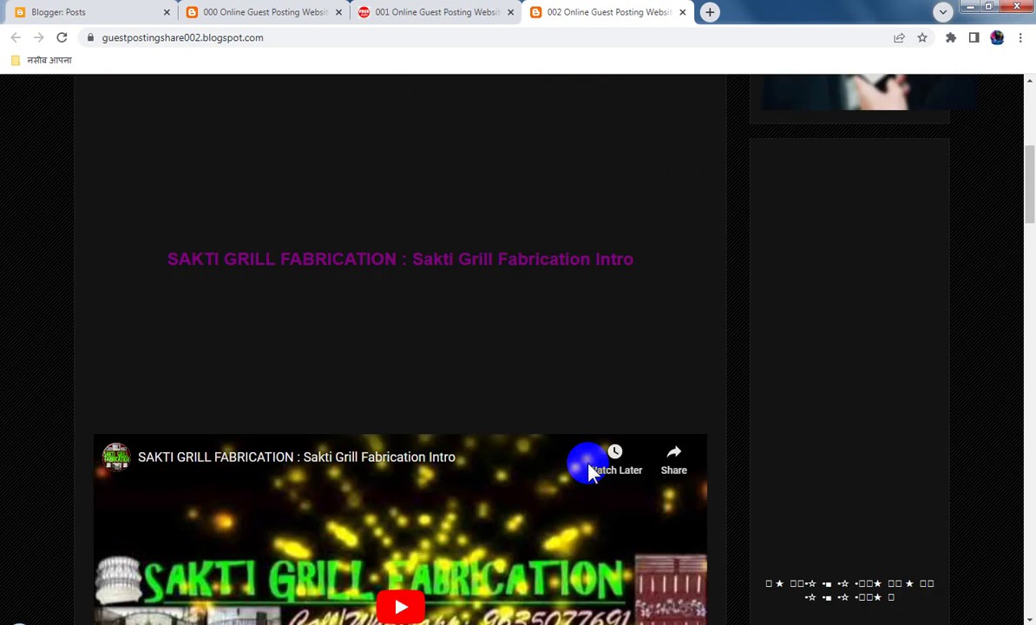
# Reload the live 001 blog and check the whole page for the moved SAKTI GRILL FABRICATION posts
pyautogui.click(96, 12)
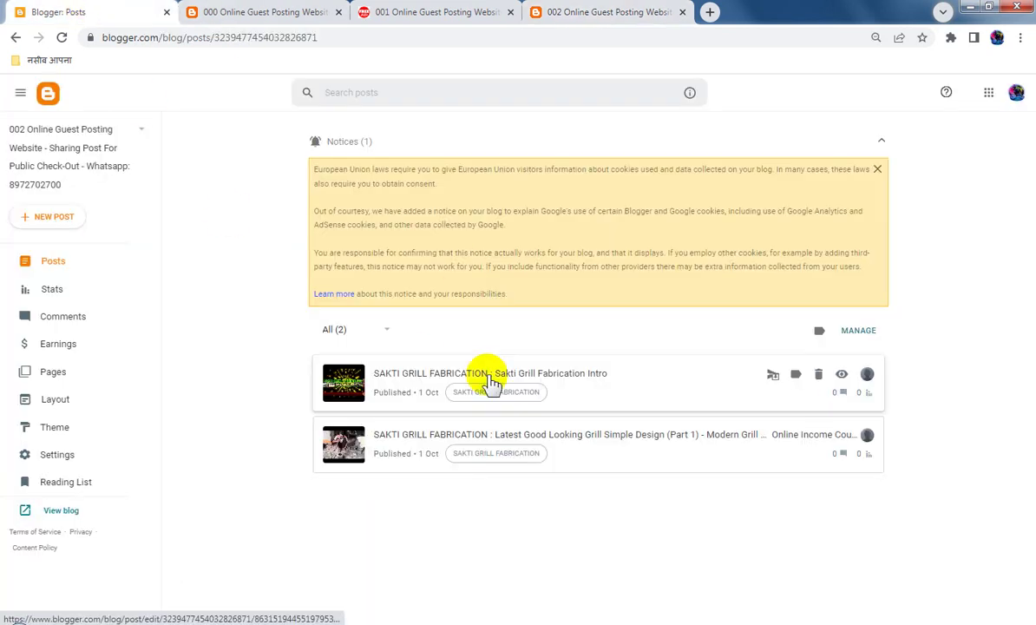
pyautogui.click(396, 12)
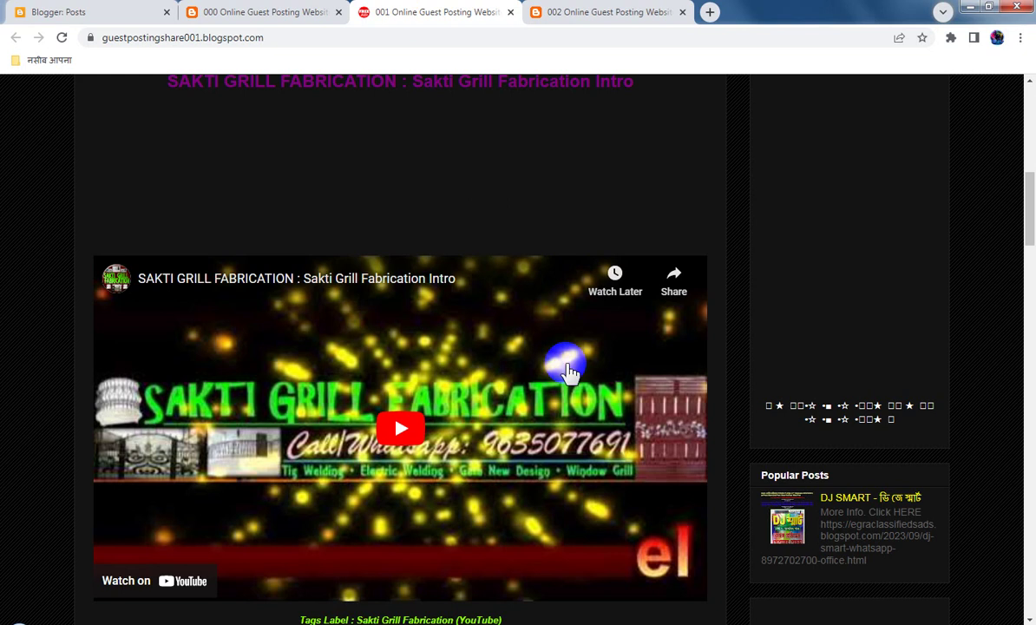
pyautogui.scroll(5, 340, 358)
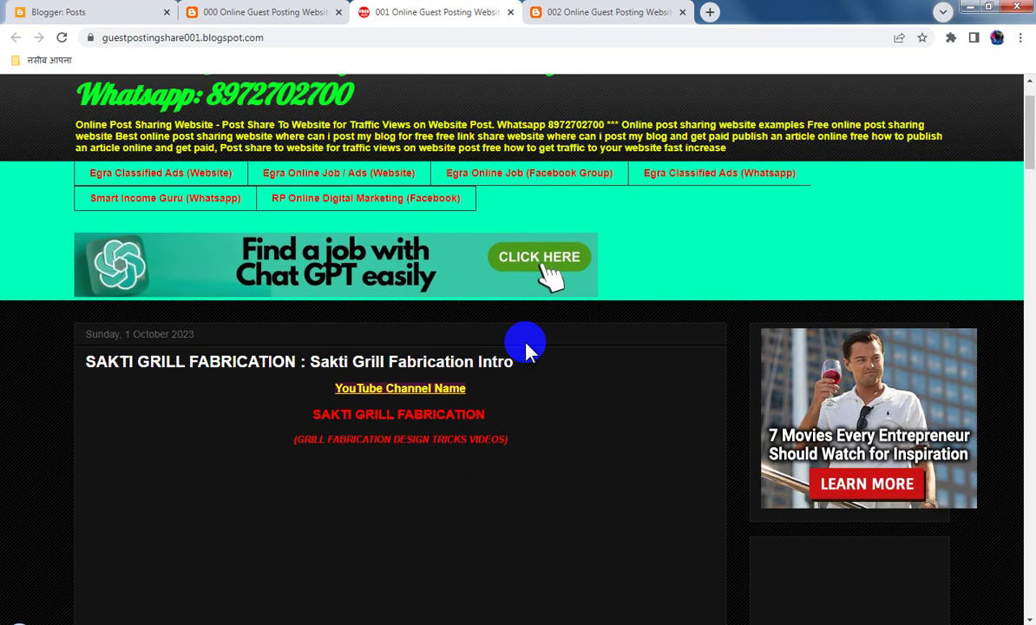
pyautogui.click(62, 37)
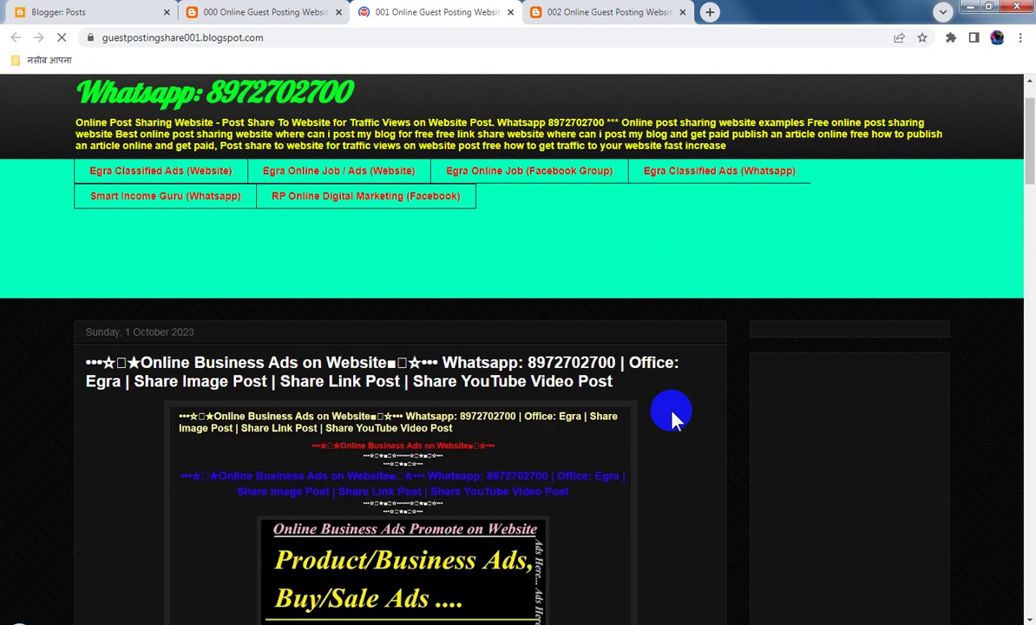
pyautogui.scroll(-7, 674, 418)
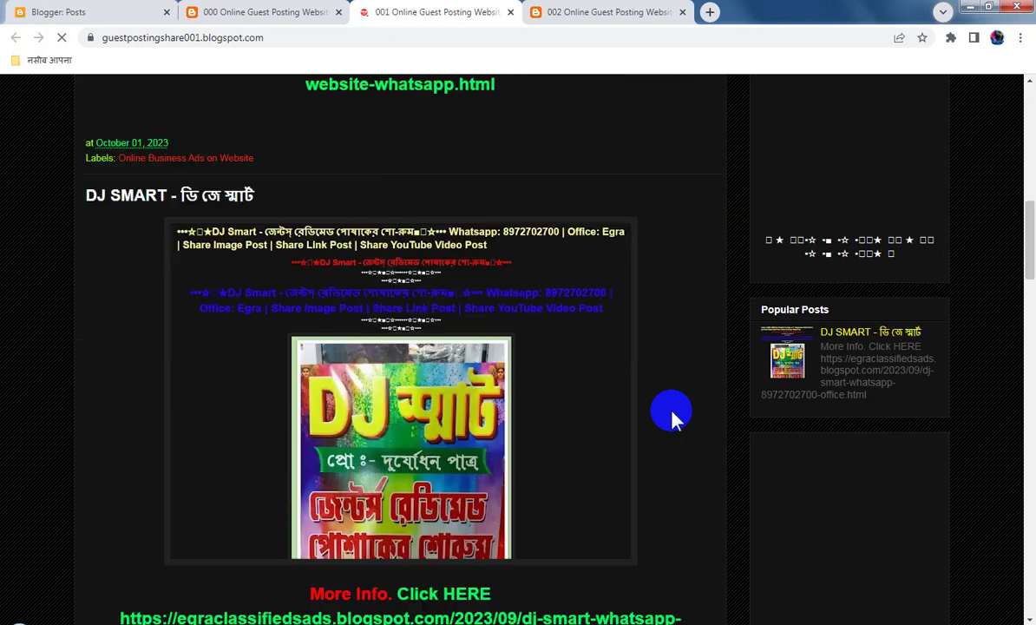
pyautogui.scroll(-10, 673, 418)
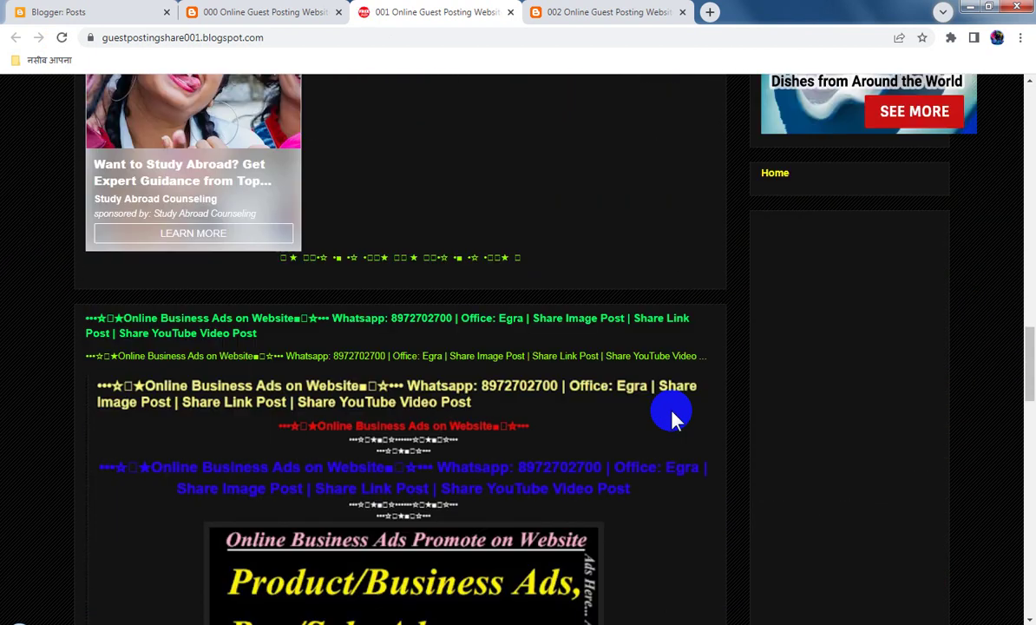
pyautogui.scroll(-12, 674, 418)
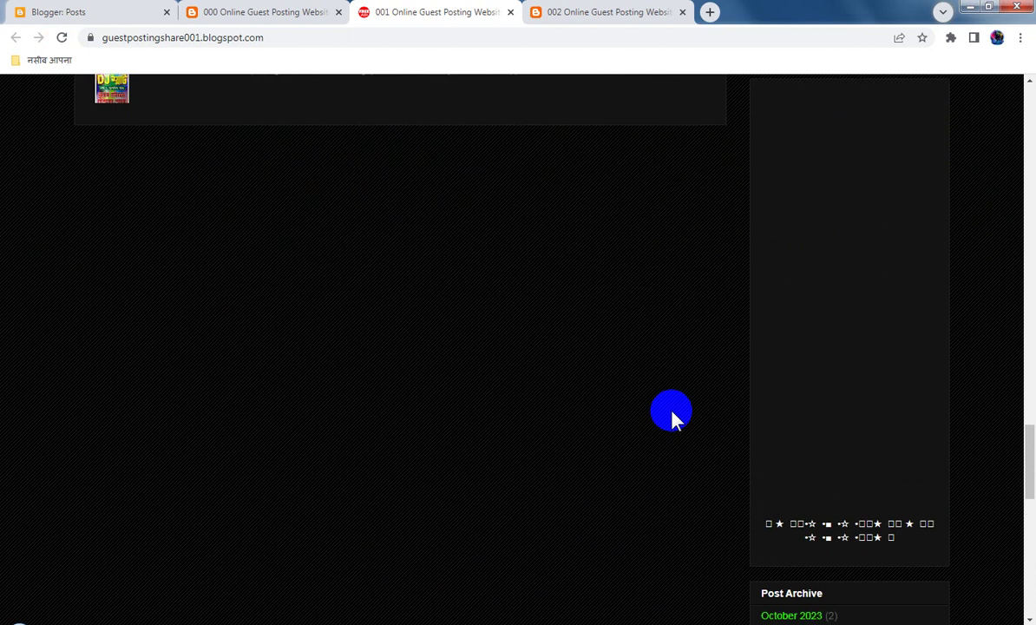
pyautogui.scroll(-2, 673, 418)
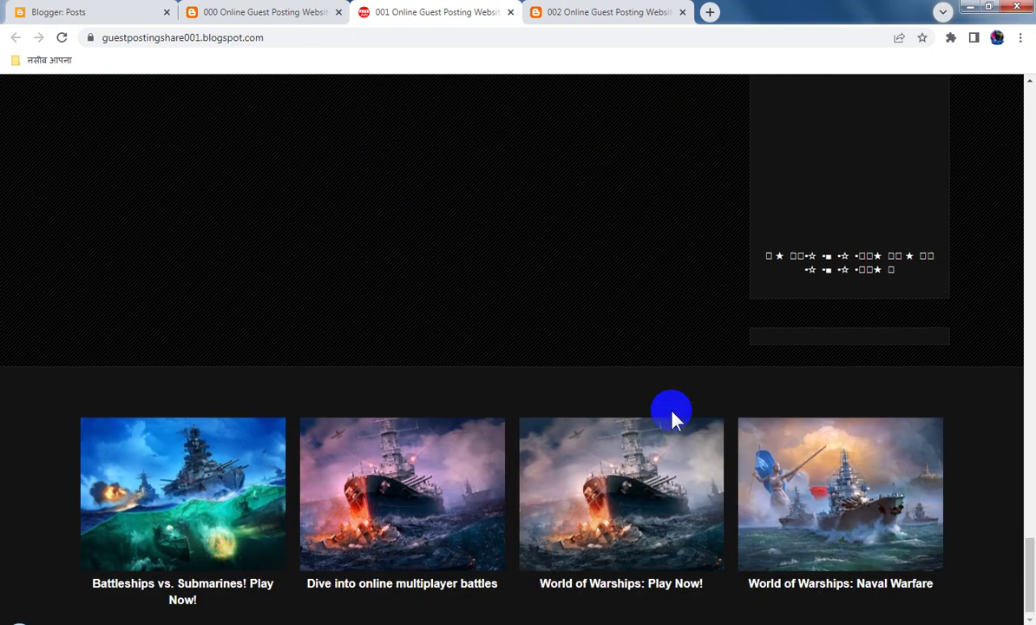
pyautogui.scroll(15, 673, 418)
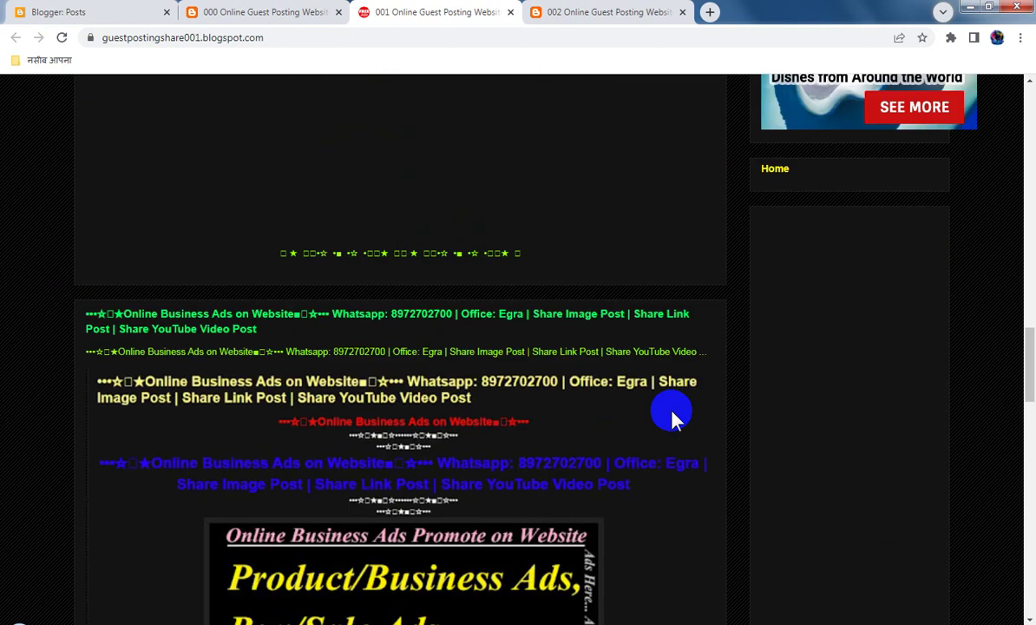
pyautogui.scroll(14, 673, 419)
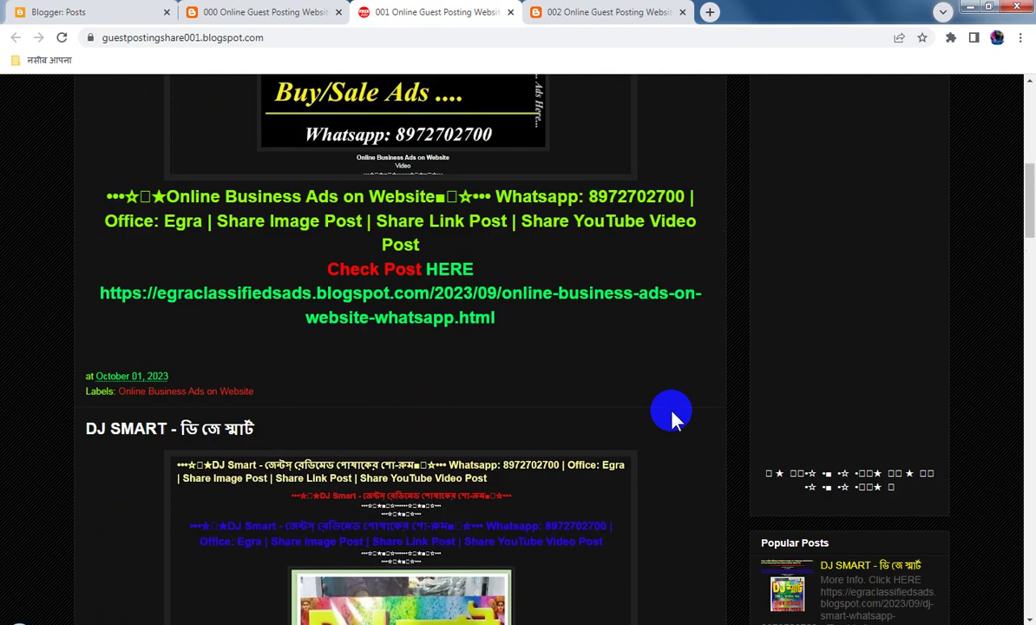
pyautogui.scroll(4, 673, 418)
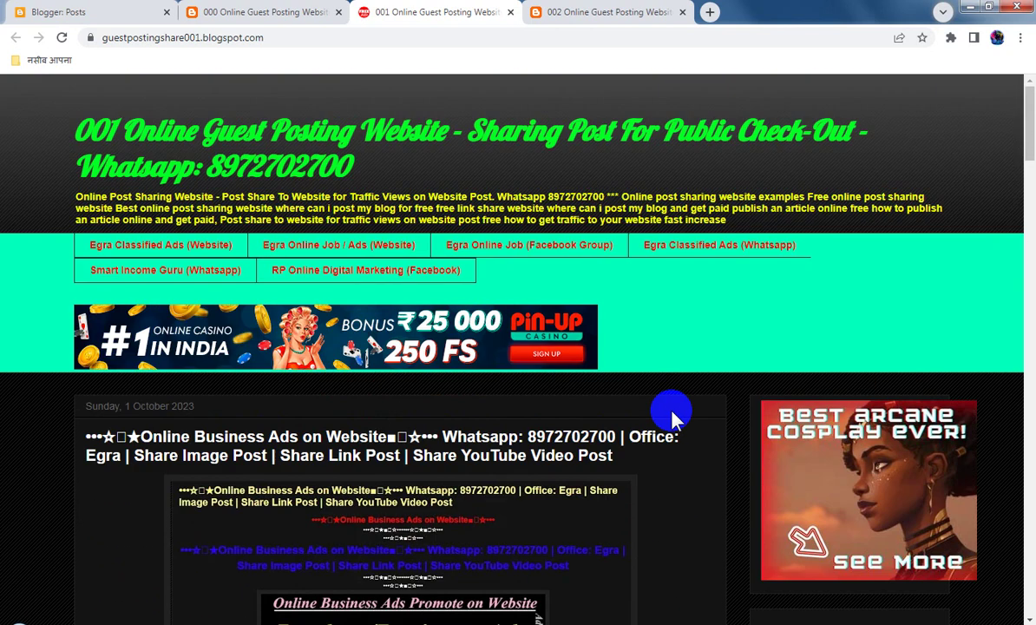